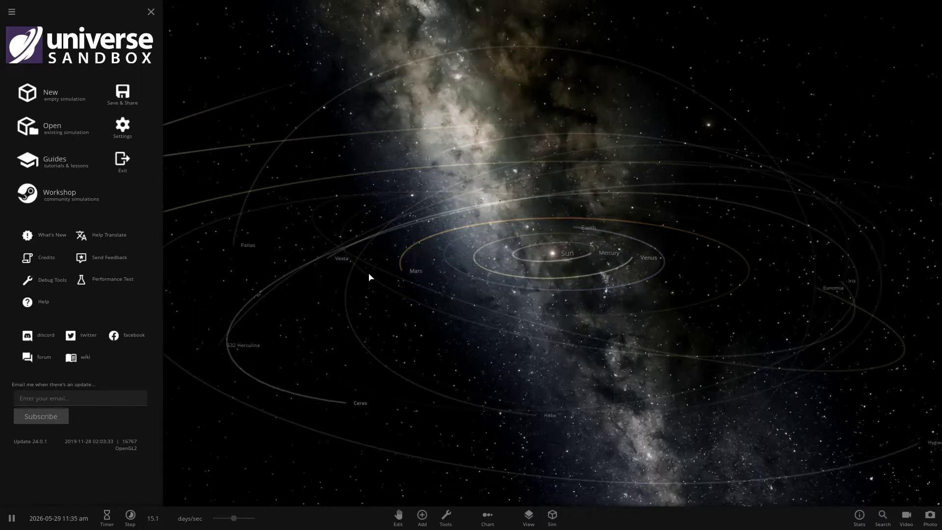
# Step: Start a new, empty simulation from the main menu
pyautogui.click(53, 106)
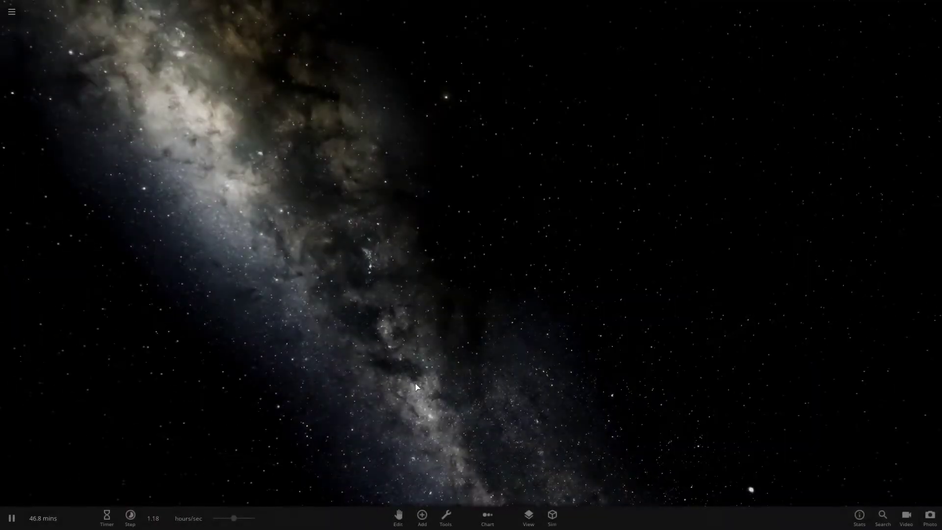
# Step: Browse the Stars catalogue, place Betelgeuse as a test, then undo it
pyautogui.click(430, 523)
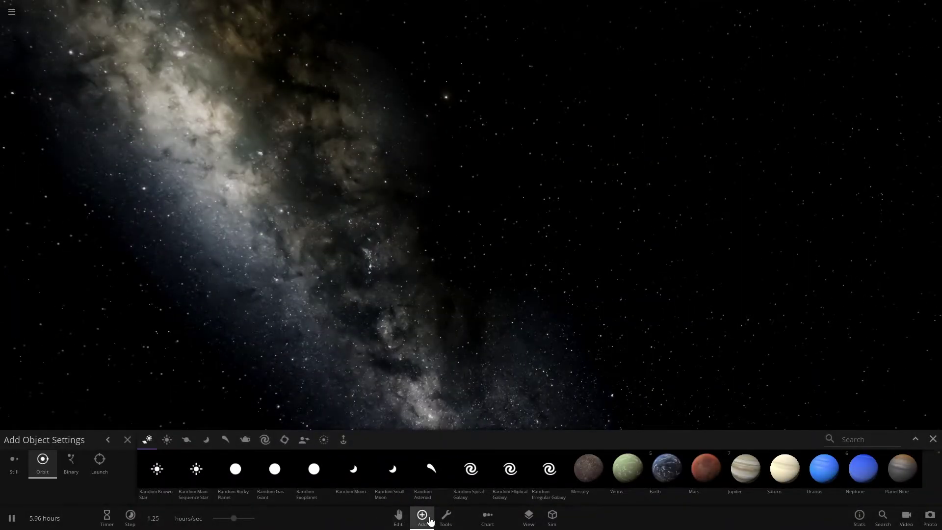
pyautogui.click(167, 440)
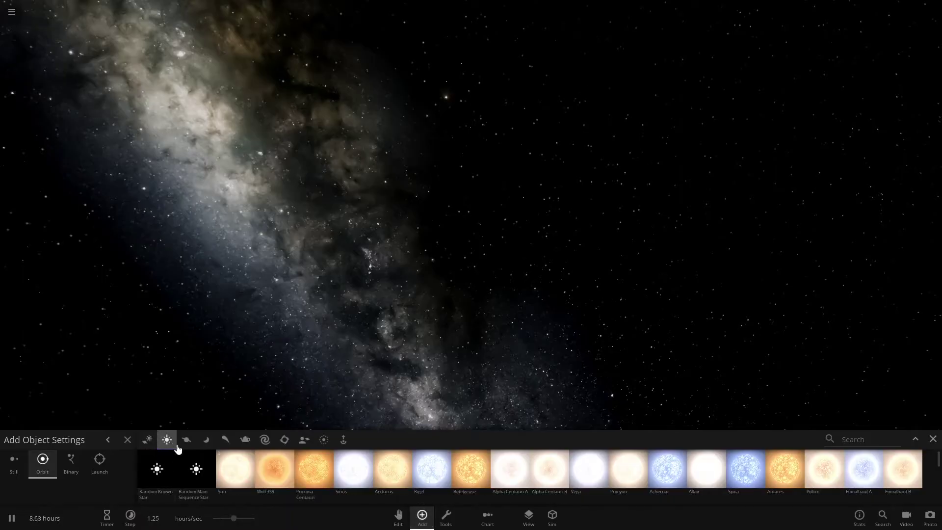
pyautogui.moveTo(244, 491)
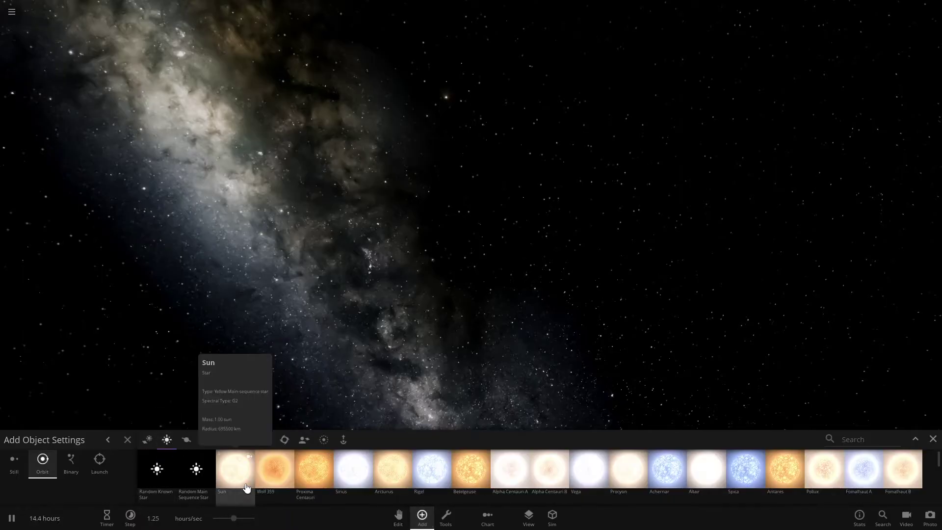
pyautogui.scroll(-5, 445, 498)
pyautogui.scroll(5, 365, 496)
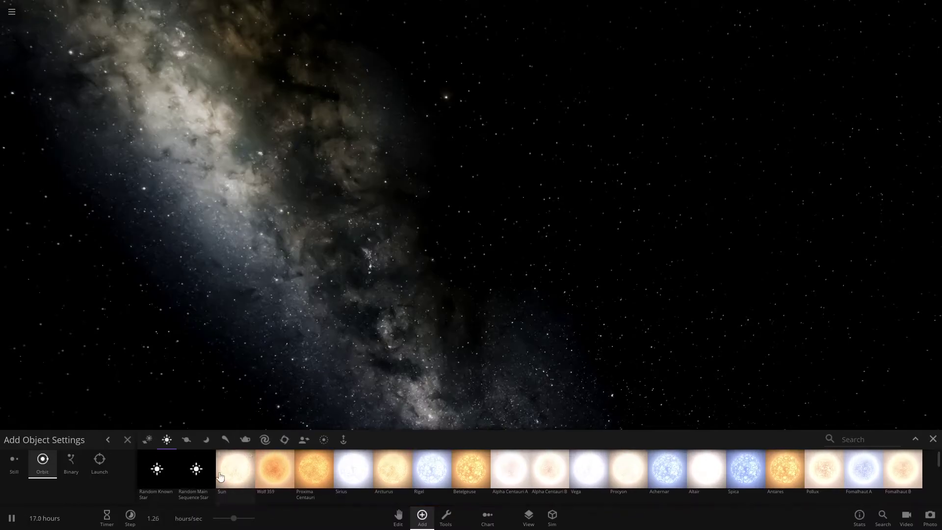
pyautogui.click(486, 471)
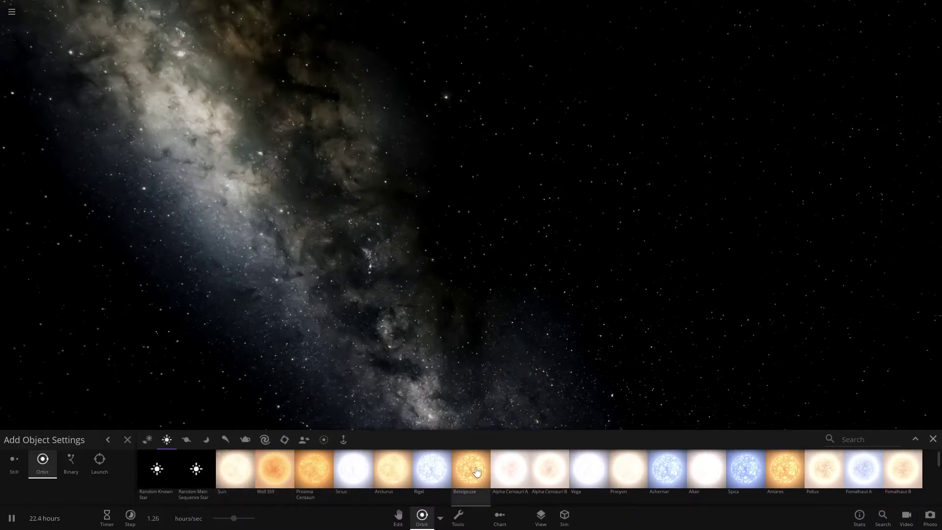
pyautogui.click(441, 204)
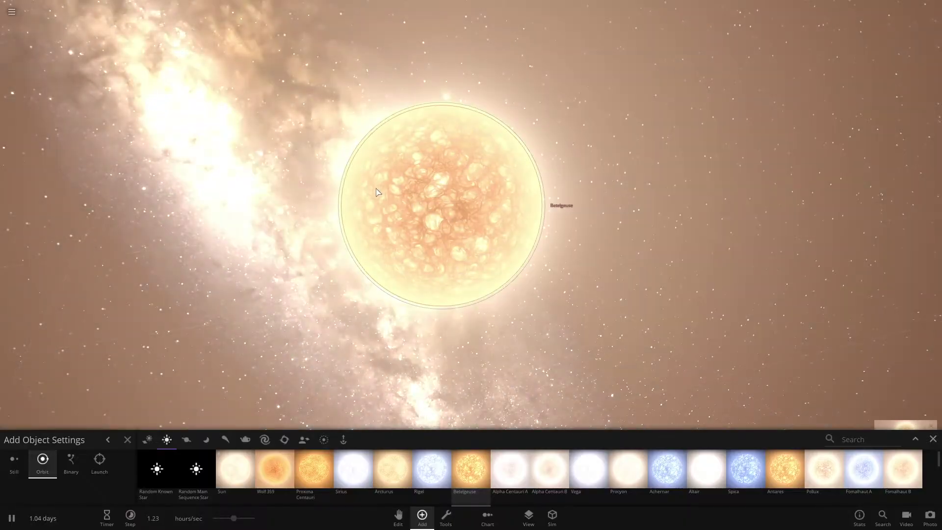
pyautogui.hotkey('ctrl', 'z')
# Step: Place random known stars, undoing HR 4161 and HR 3800, and open HR 6727's properties
pyautogui.click(168, 489)
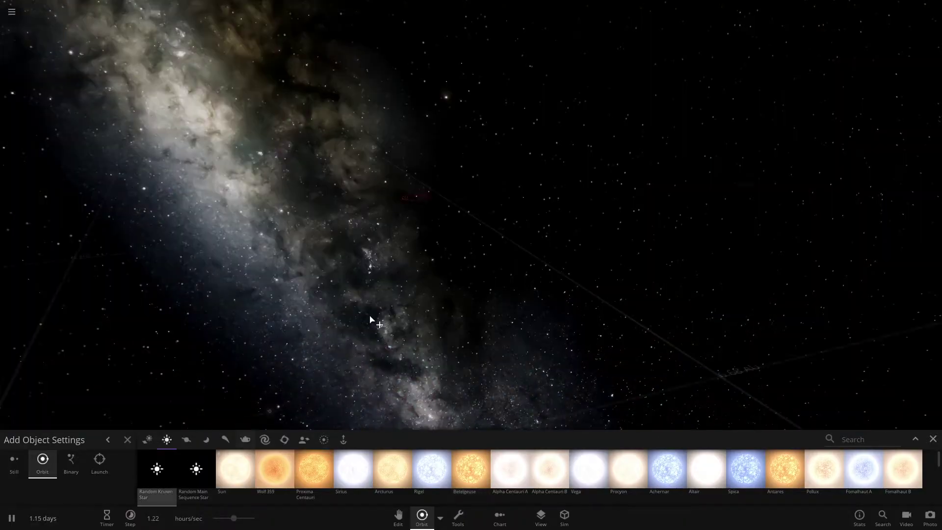
pyautogui.click(399, 208)
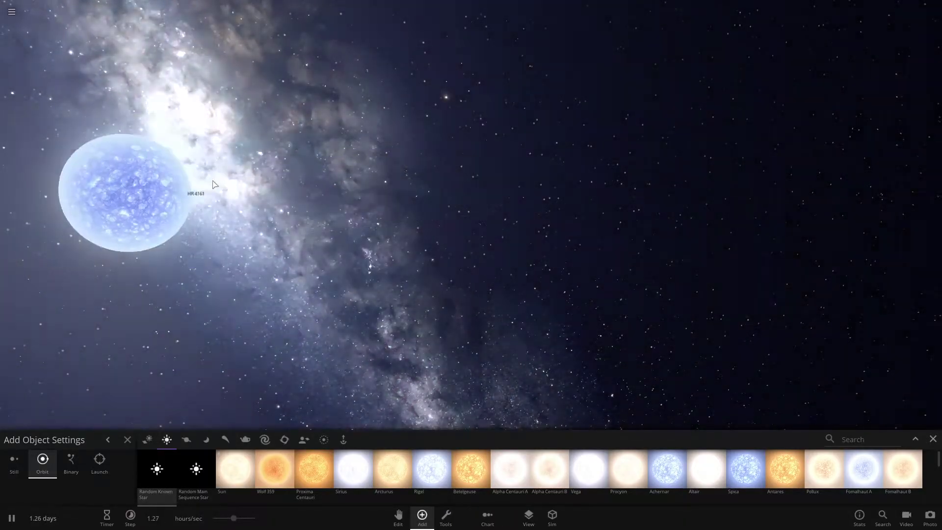
pyautogui.hotkey('ctrl', 'z')
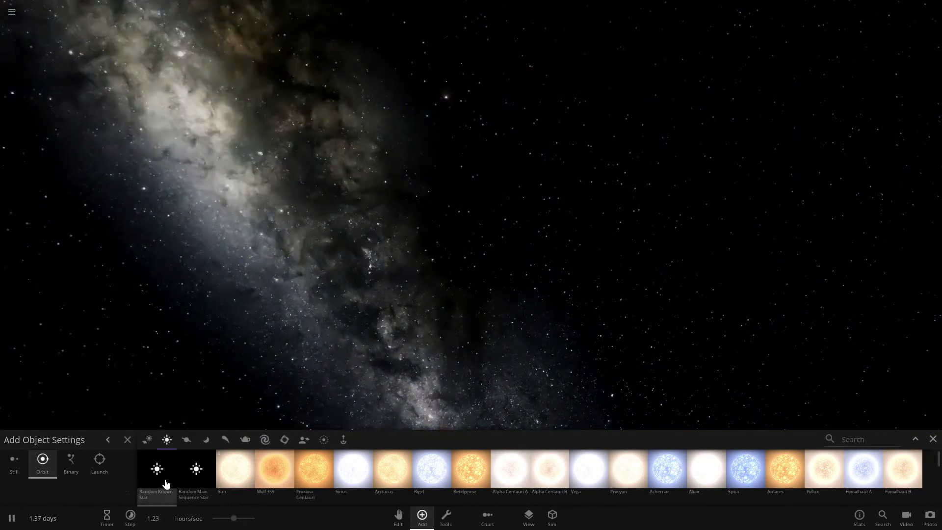
pyautogui.click(419, 211)
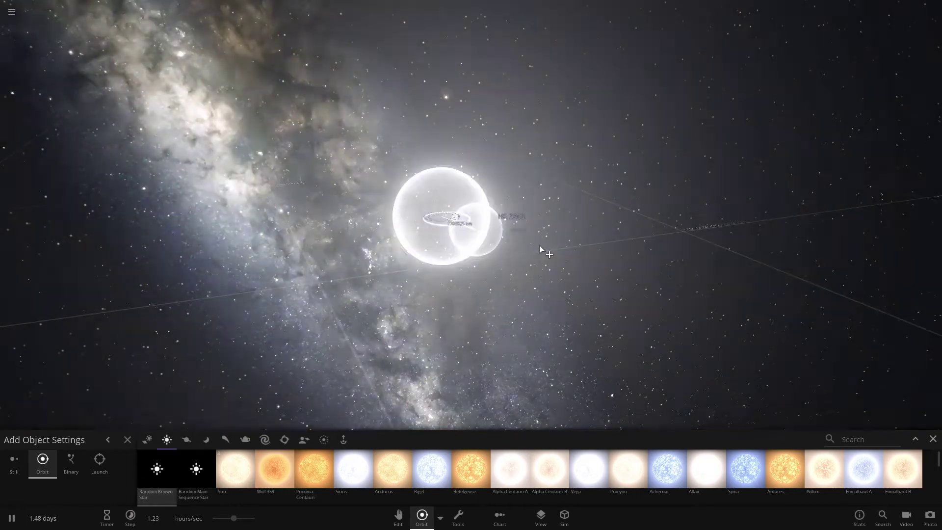
pyautogui.hotkey('ctrl', 'z')
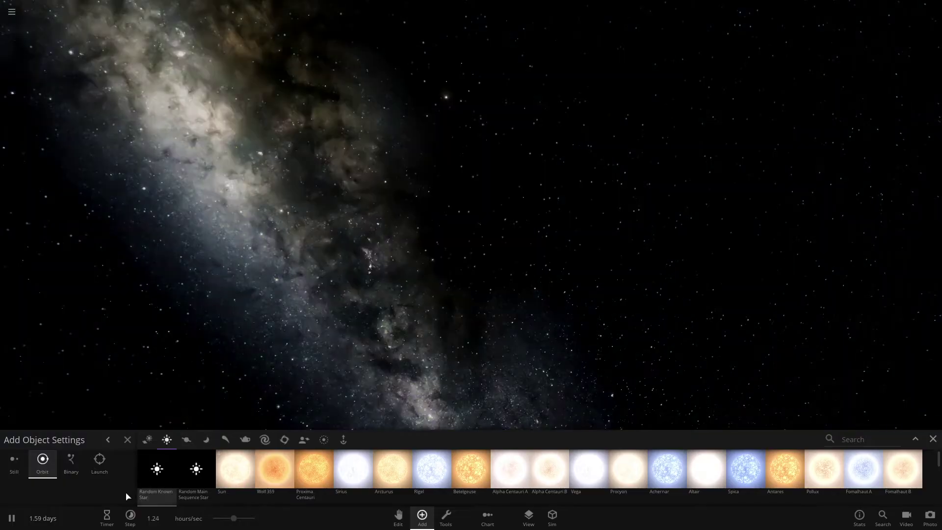
pyautogui.click(407, 223)
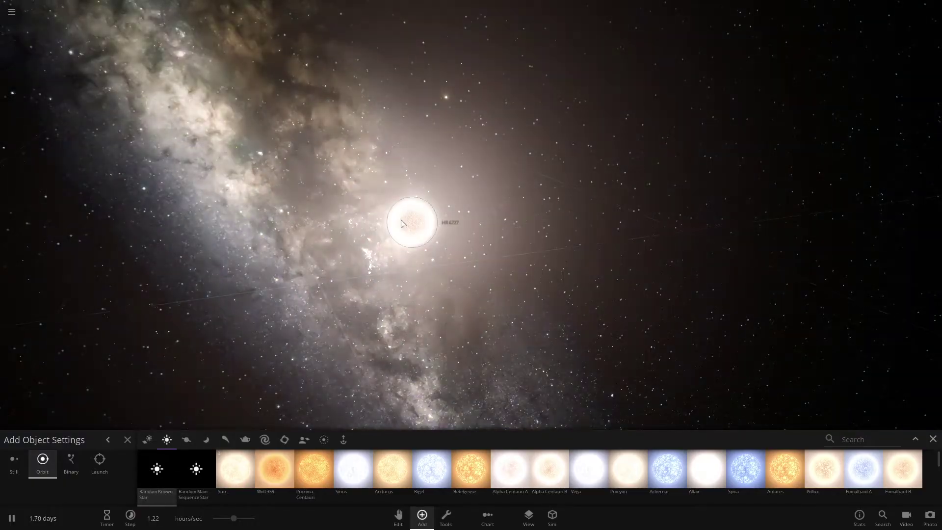
pyautogui.click(402, 223)
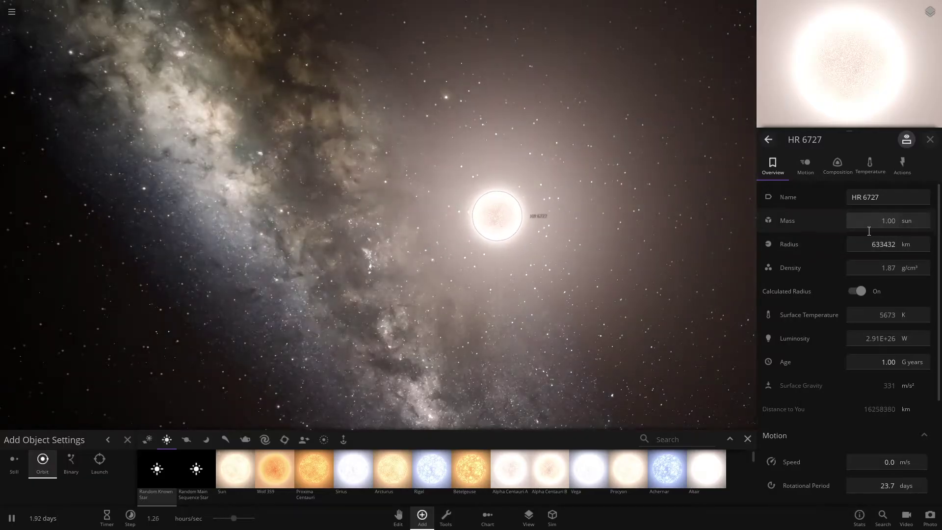
# Step: Switch HR 6727's radius unit from km to sun, showing 0.911 sun
pyautogui.click(908, 246)
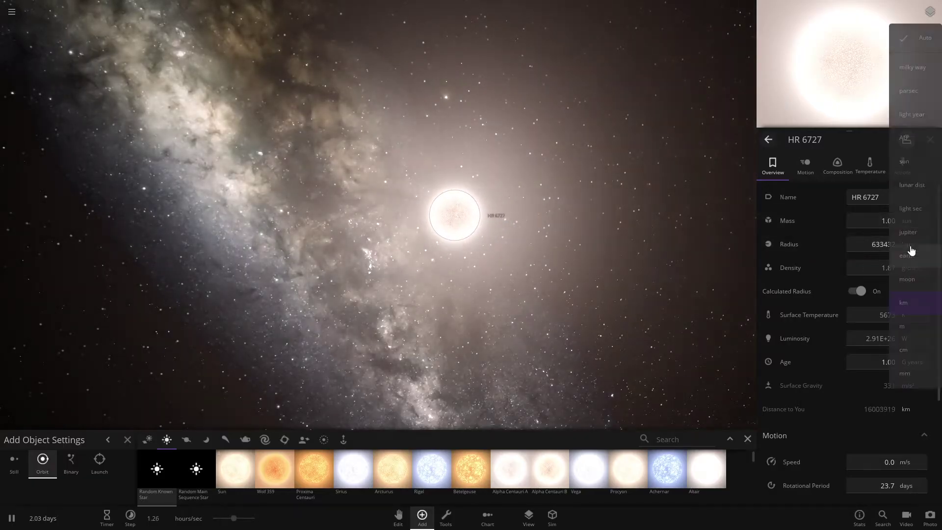
pyautogui.click(914, 162)
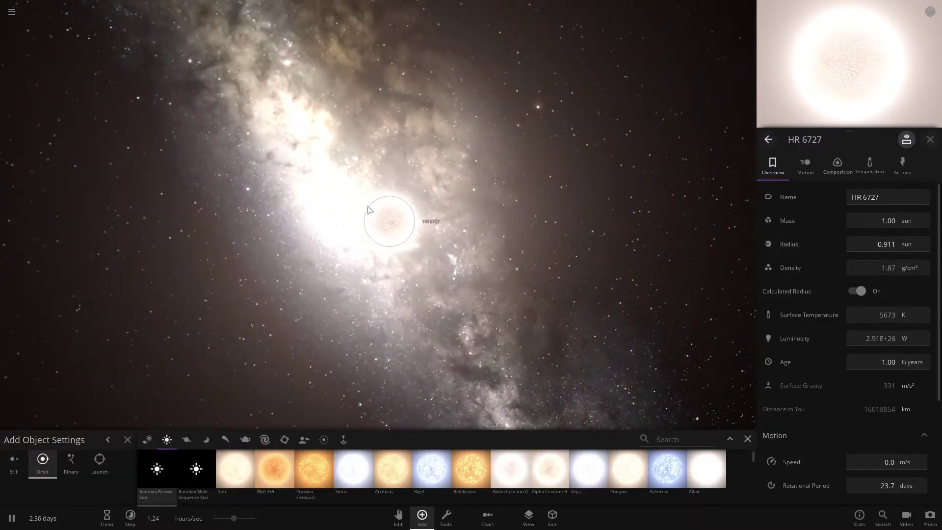
# Step: Close the star panel and turn on the Habitable zone display around HR 6727
pyautogui.click(929, 139)
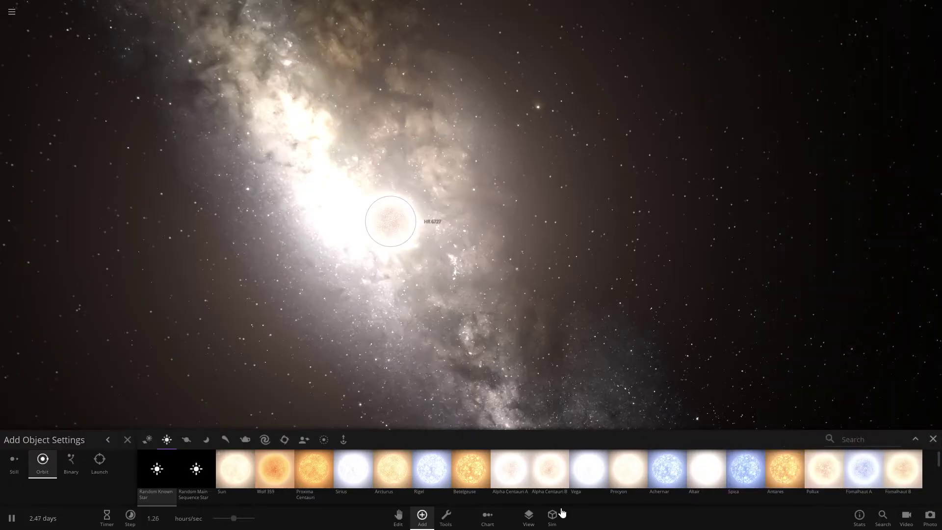
pyautogui.click(541, 523)
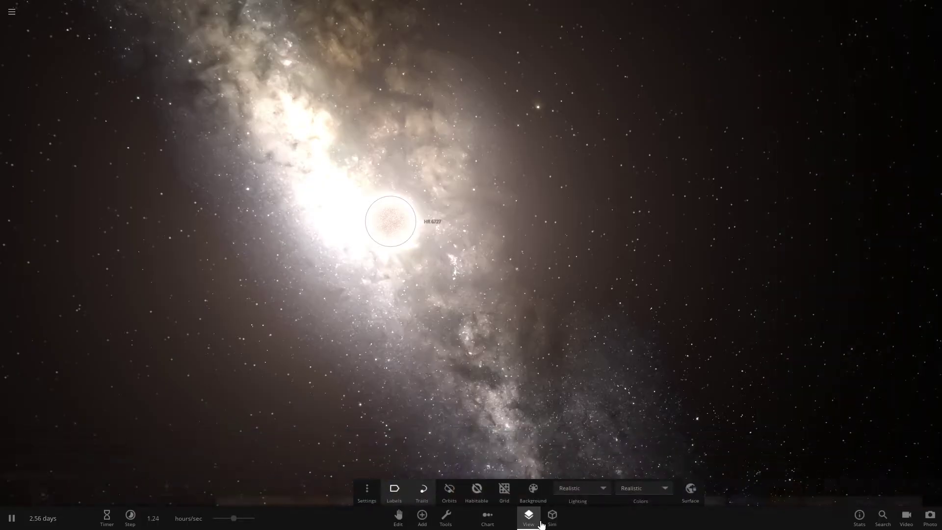
pyautogui.click(479, 492)
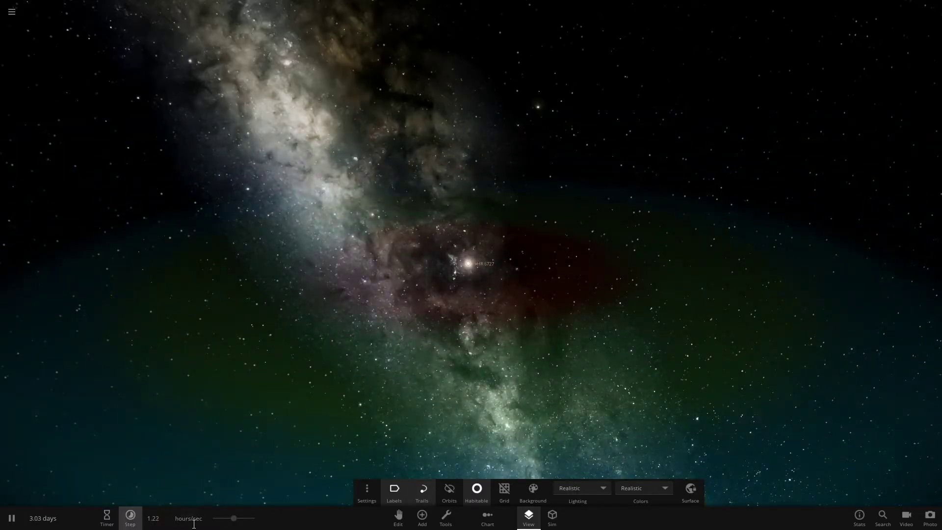
pyautogui.click(423, 517)
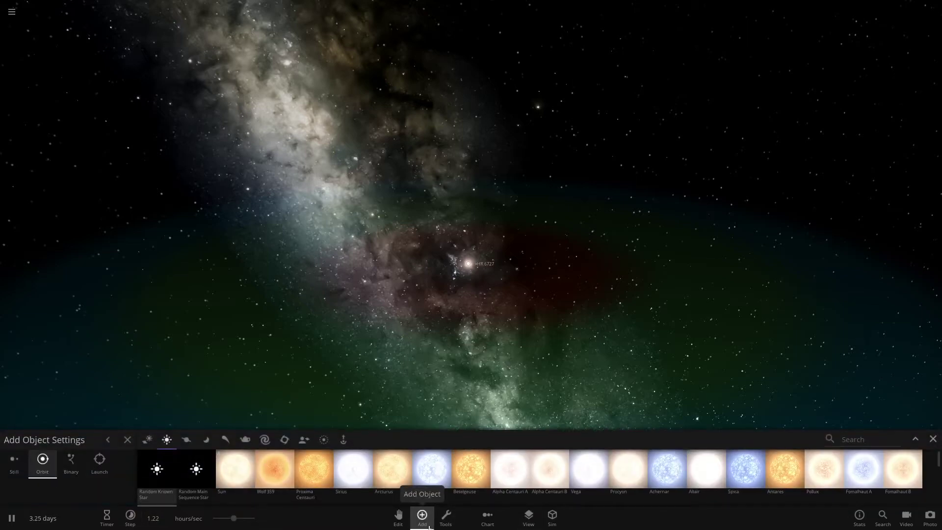
# Step: Add a Random Rocky Planet in Orbit mode near HR 6727, creating Laturinatum
pyautogui.click(187, 440)
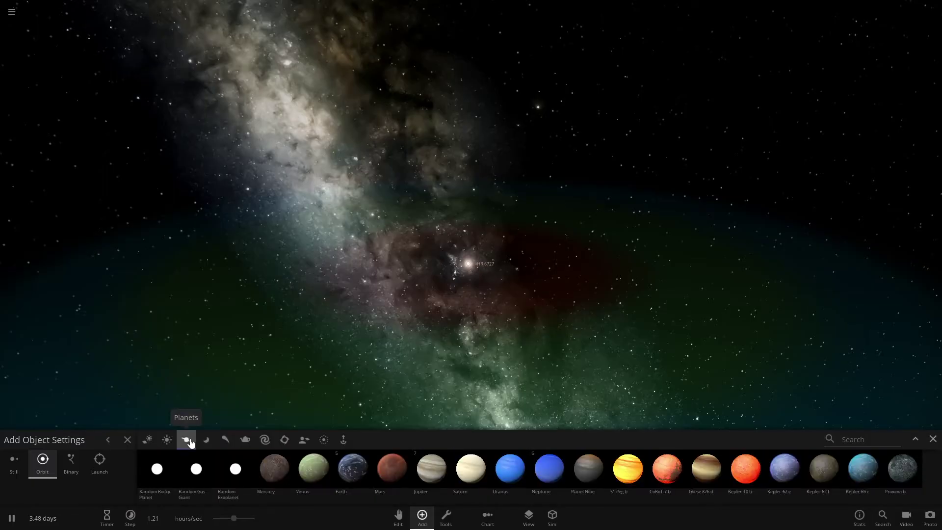
pyautogui.click(157, 470)
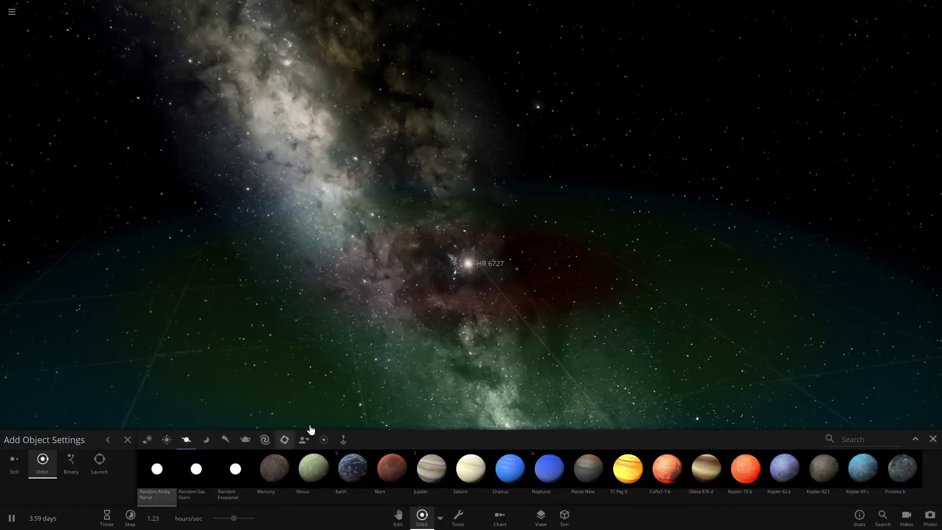
pyautogui.click(410, 344)
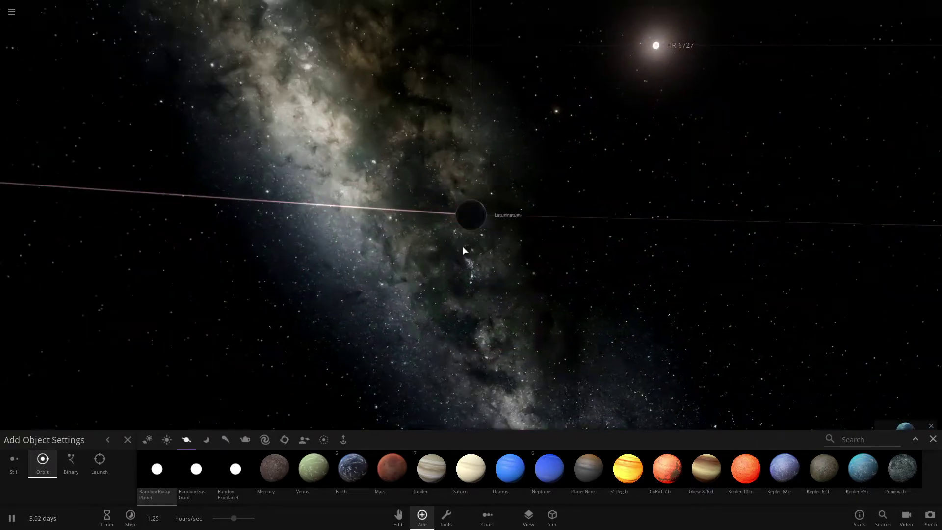
pyautogui.scroll(-5, 416, 248)
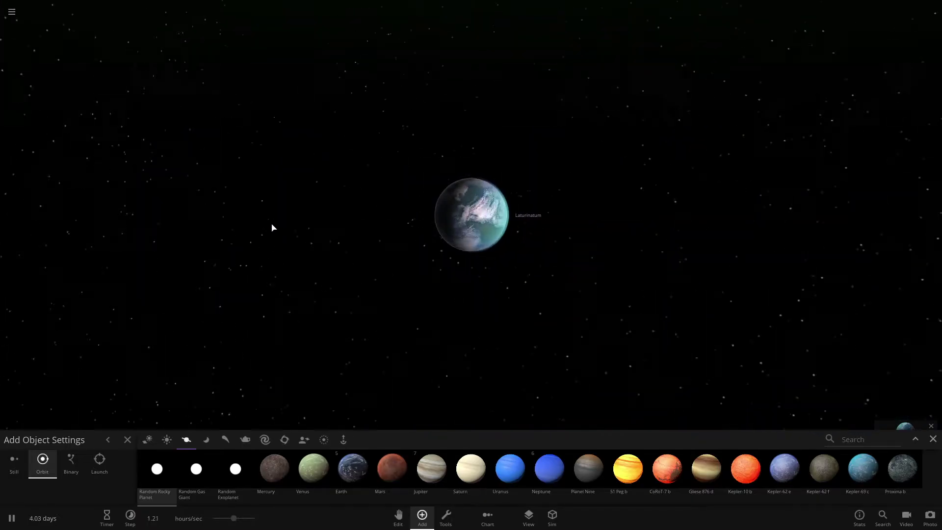
# Step: Show Laturinatum's mass in Earth units and set it to 2.00 earth
pyautogui.click(472, 208)
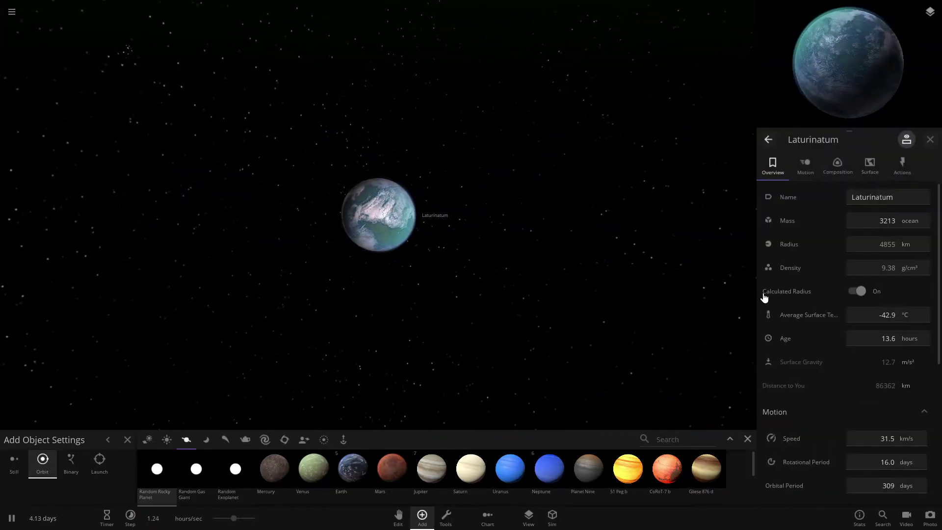
pyautogui.click(913, 222)
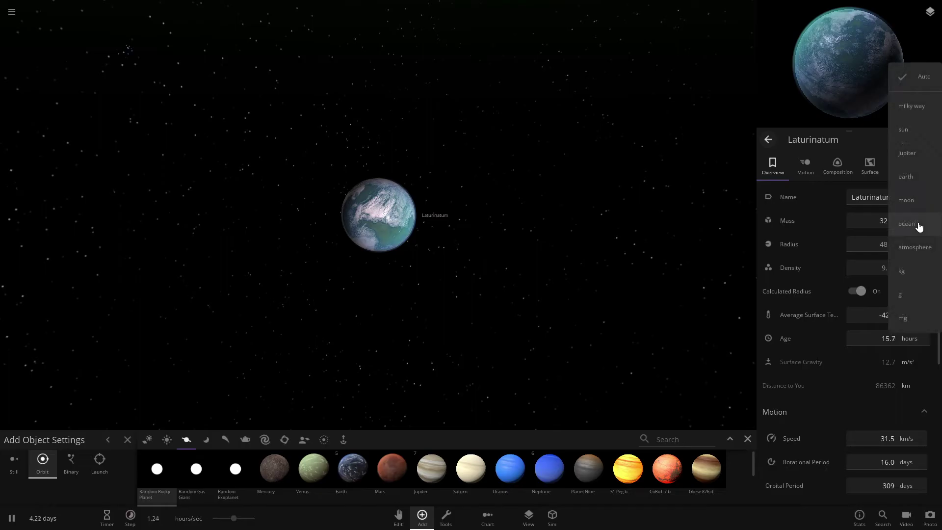
pyautogui.click(919, 177)
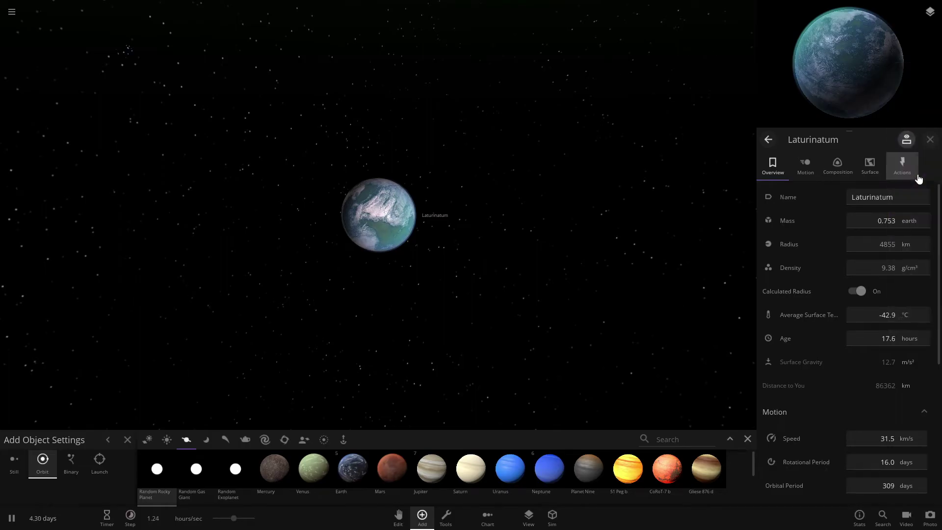
pyautogui.click(882, 221)
pyautogui.write('2')
pyautogui.press('Return')
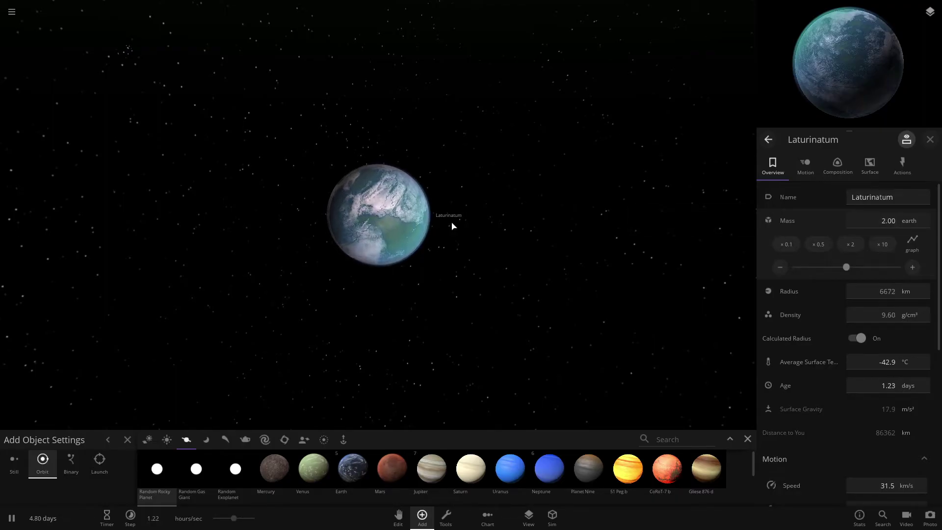
# Step: Display the planet's radius in Earth radii, reading 1.03 earth
pyautogui.click(915, 292)
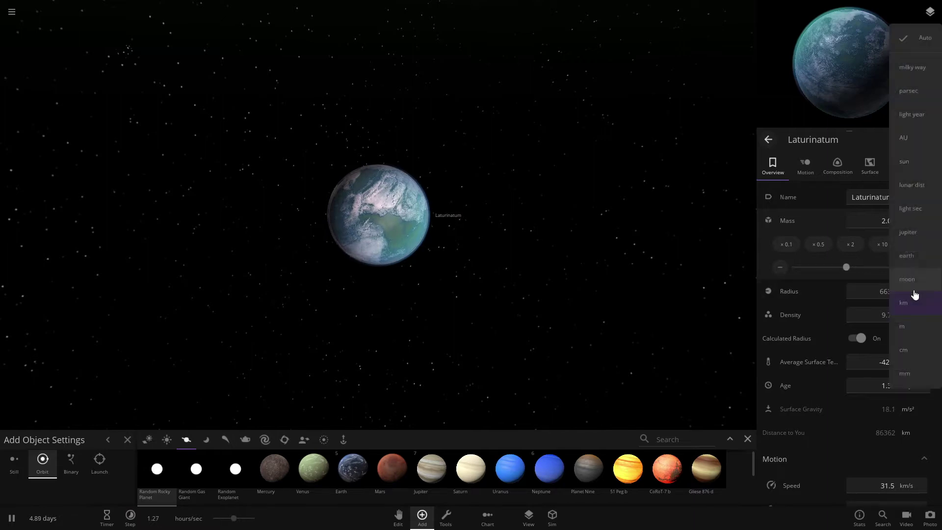
pyautogui.click(915, 257)
pyautogui.scroll(5, 458, 238)
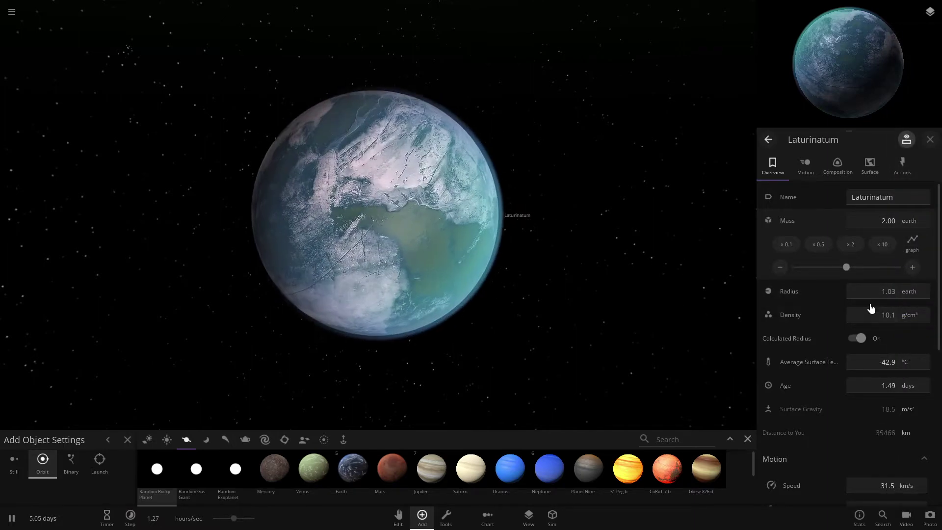
pyautogui.scroll(-3, 569, 293)
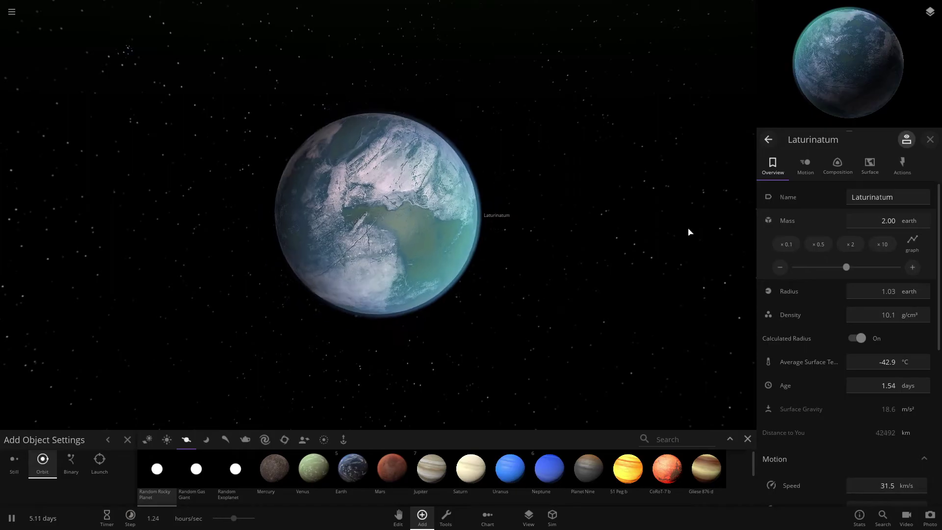
pyautogui.click(837, 167)
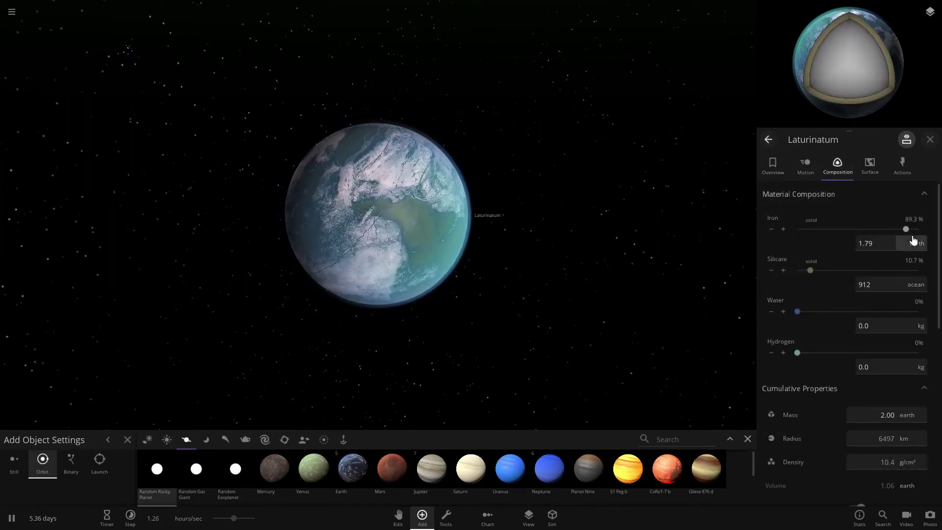
pyautogui.click(773, 165)
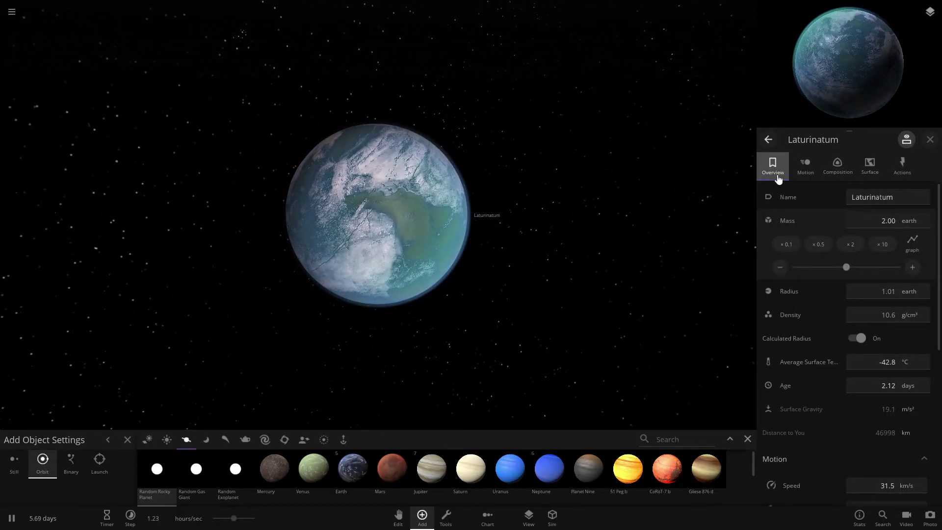
# Step: Set Laturinatum's High Elevation colour to bright red
pyautogui.scroll(-5, 820, 334)
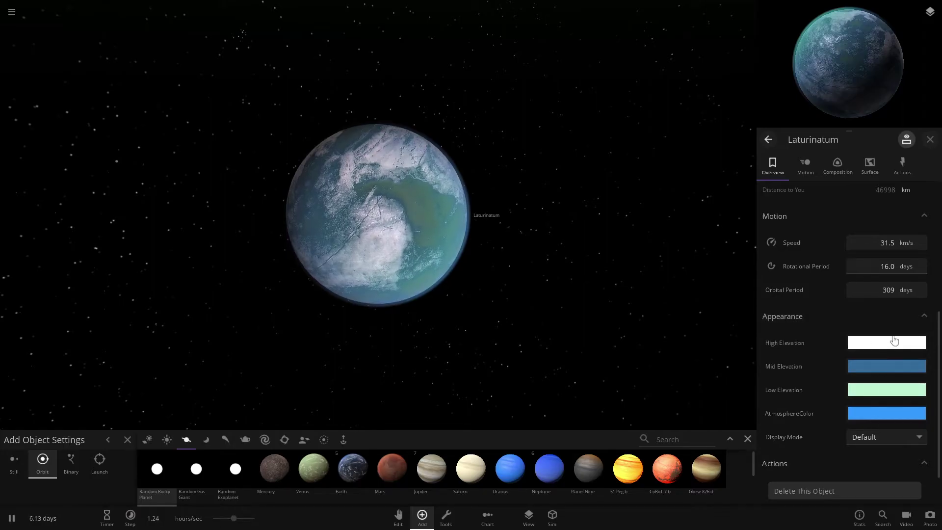
pyautogui.click(876, 348)
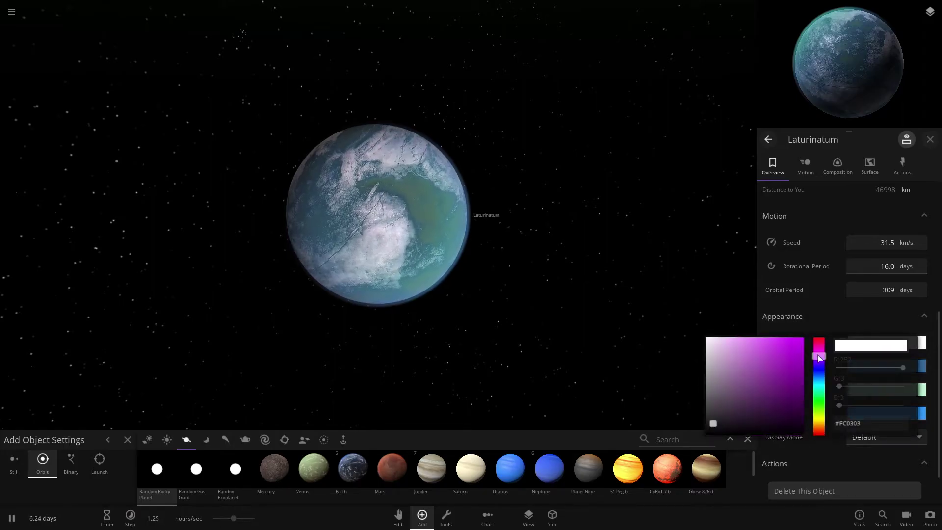
pyautogui.moveTo(819, 357); pyautogui.dragTo(820, 337)
pyautogui.moveTo(789, 369); pyautogui.dragTo(802, 342)
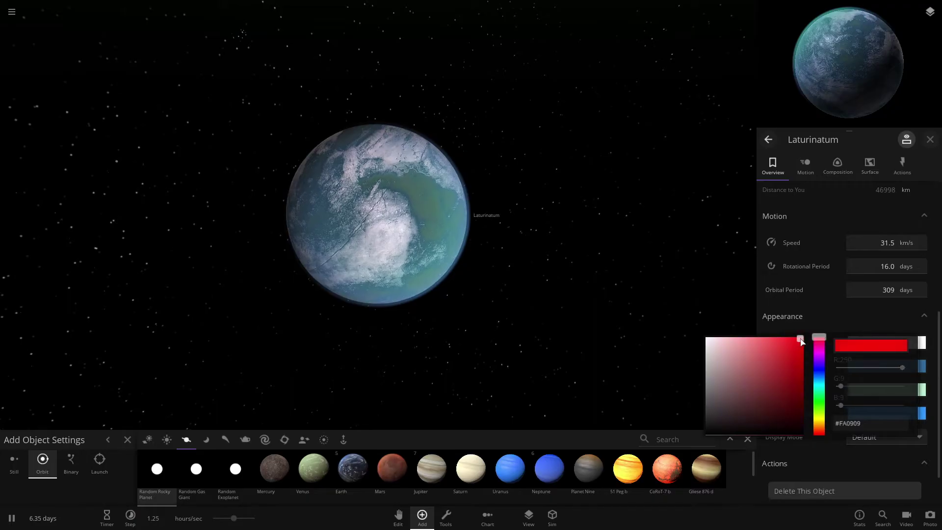
pyautogui.click(559, 280)
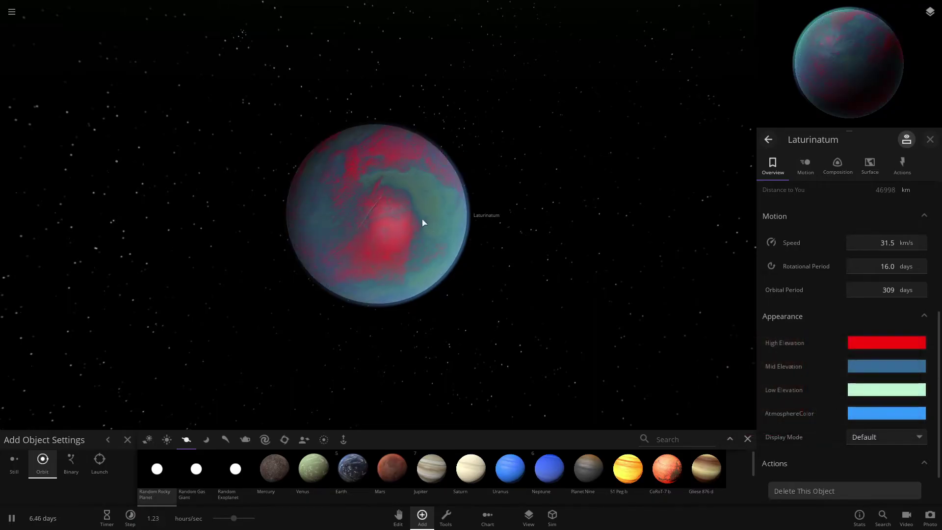
# Step: Set the Mid Elevation colour to bright green
pyautogui.click(864, 367)
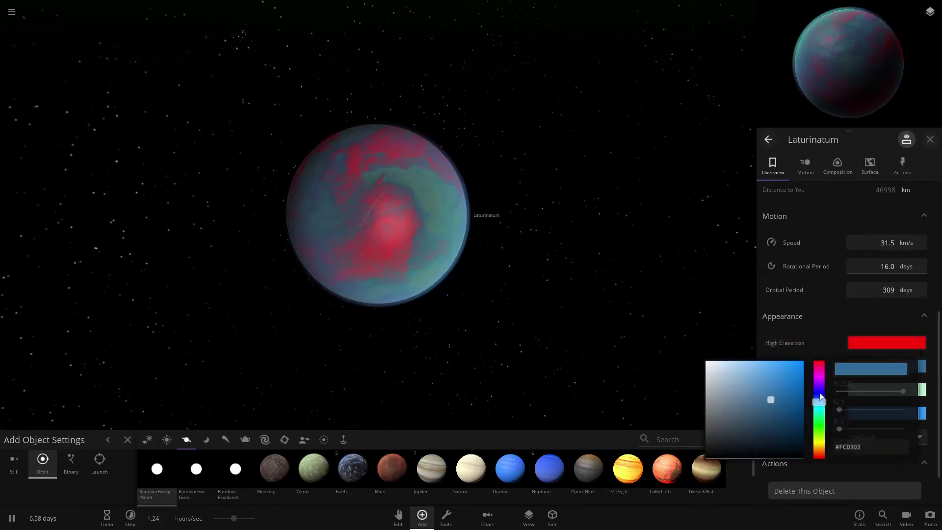
pyautogui.moveTo(818, 400)
pyautogui.mouseDown()
pyautogui.moveTo(820, 437)
pyautogui.moveTo(818, 426)
pyautogui.mouseUp()
pyautogui.click(794, 374)
pyautogui.click(548, 287)
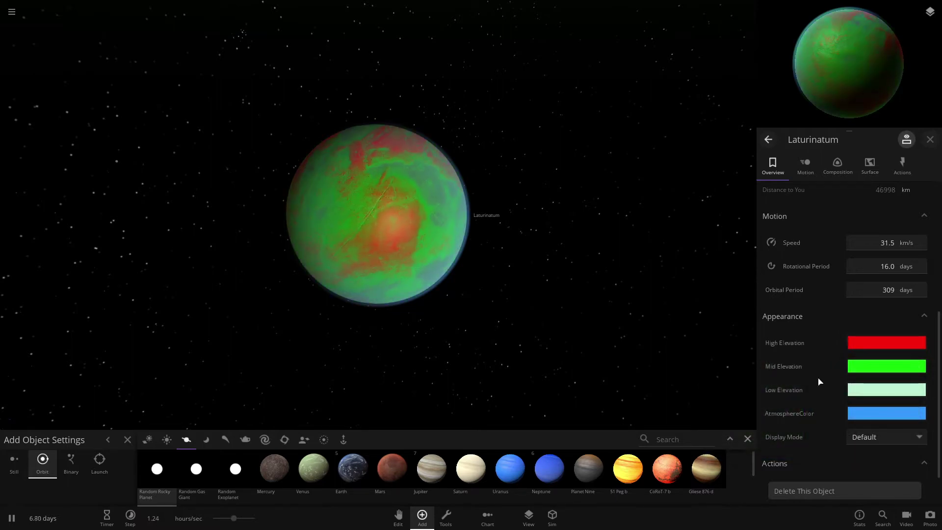
pyautogui.click(856, 364)
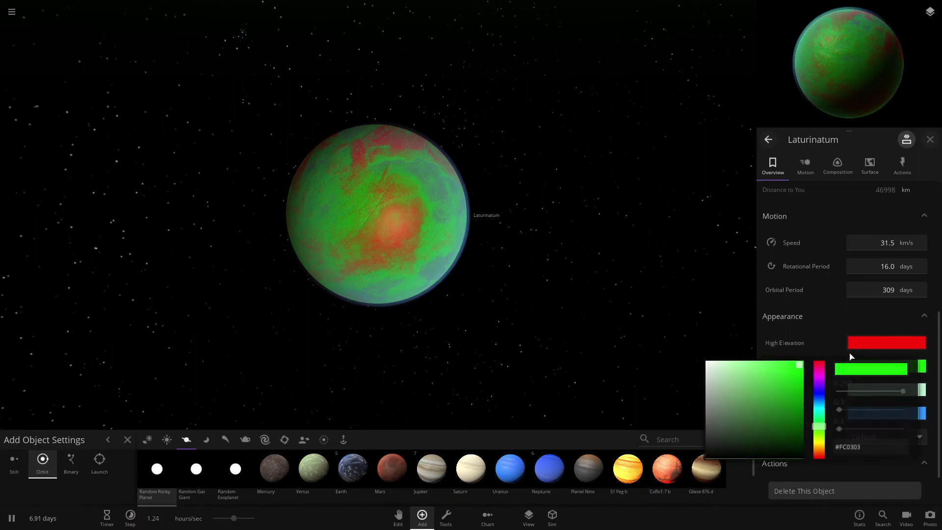
# Step: Set the Low Elevation colour to bright yellow-green
pyautogui.click(670, 348)
pyautogui.click(878, 391)
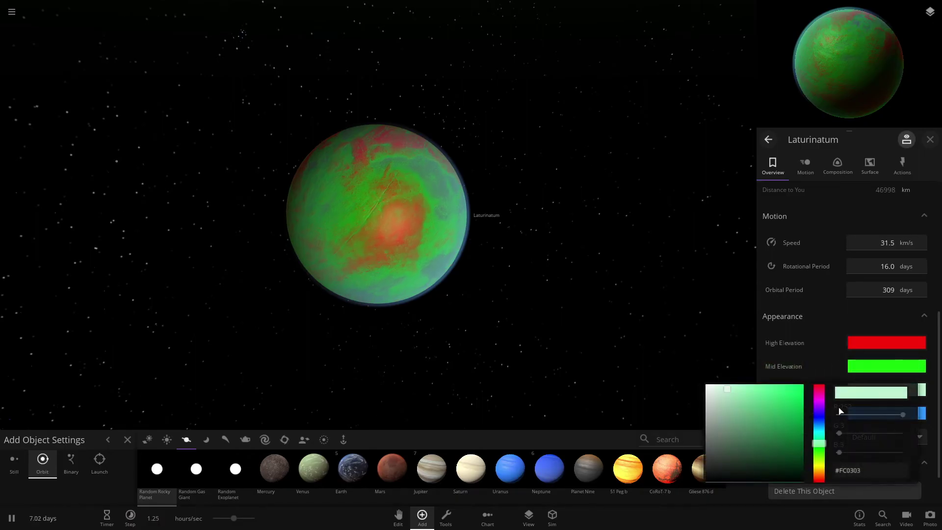
pyautogui.moveTo(823, 445); pyautogui.dragTo(824, 465)
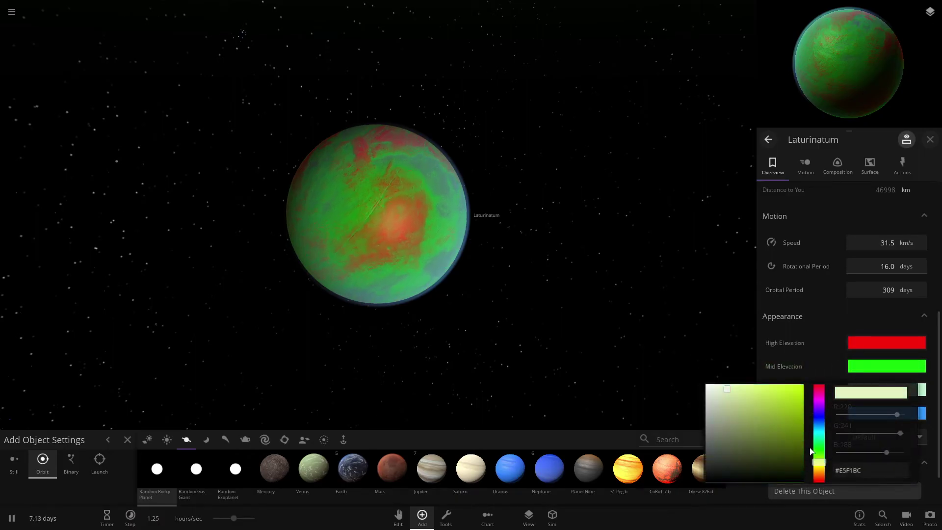
pyautogui.click(781, 393)
pyautogui.click(574, 298)
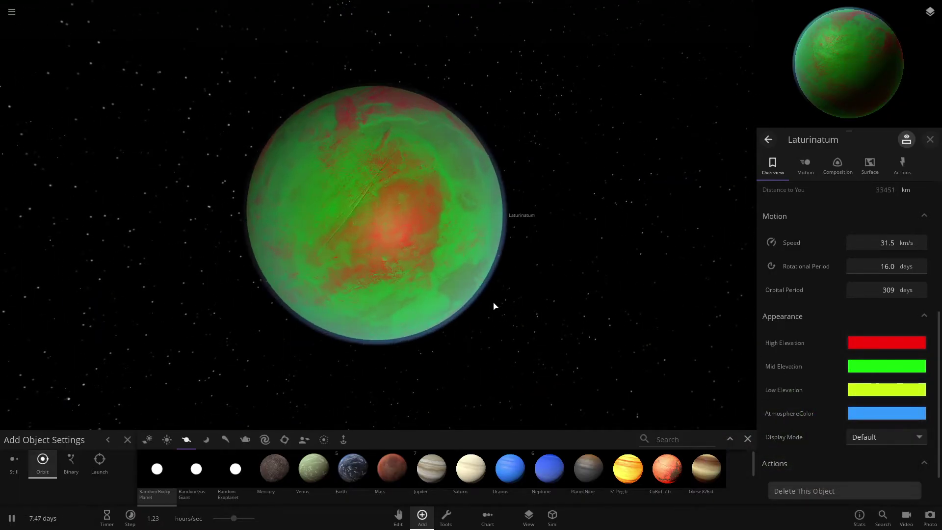
# Step: Set Laturinatum's Atmosphere Mass to 2 on the Surface tab
pyautogui.scroll(-1, 875, 291)
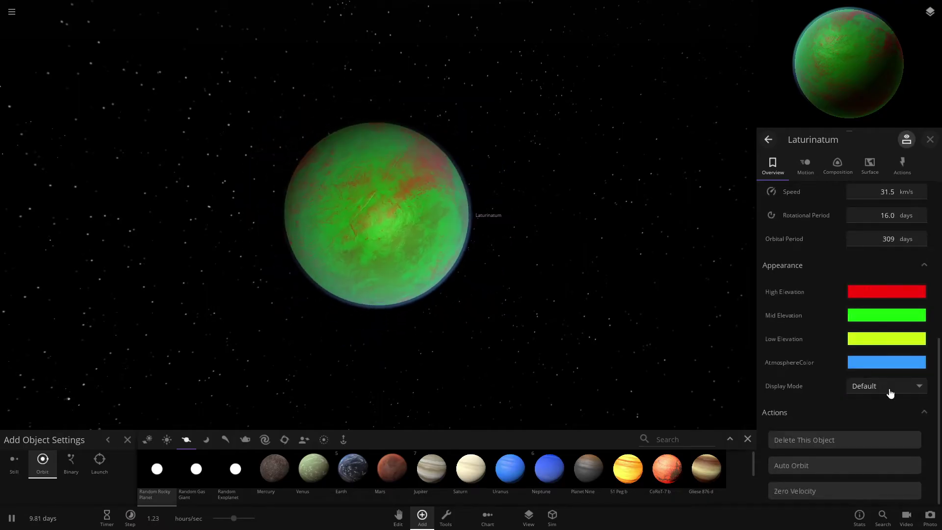
pyautogui.click(874, 171)
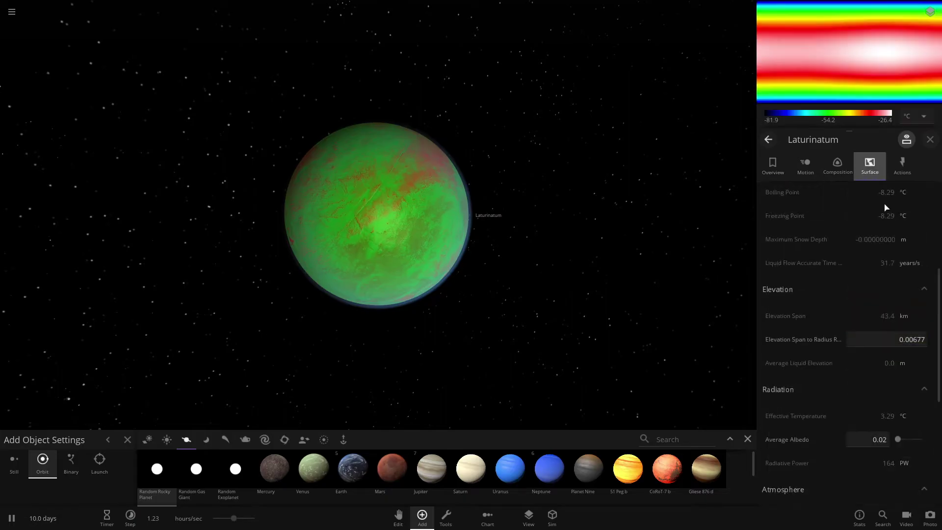
pyautogui.scroll(-3, 826, 275)
pyautogui.scroll(-2, 829, 333)
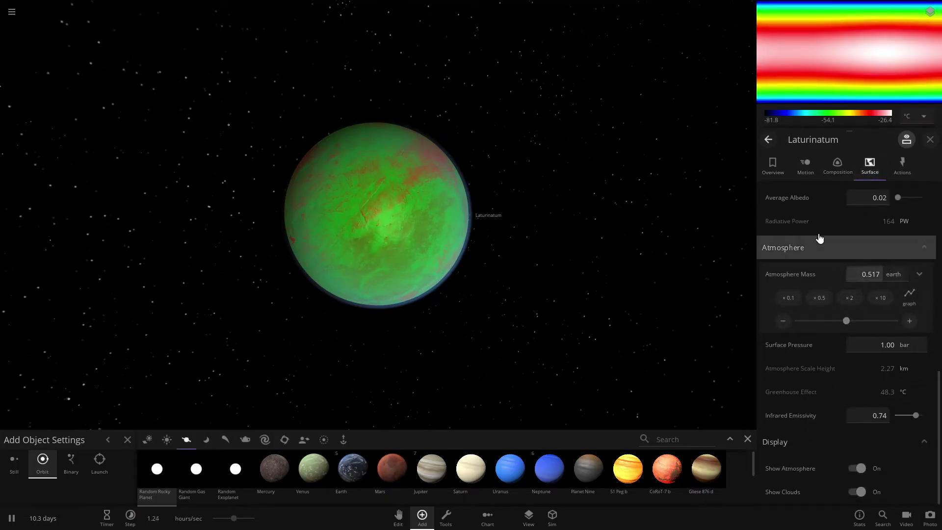
pyautogui.click(779, 179)
pyautogui.scroll(6, 888, 222)
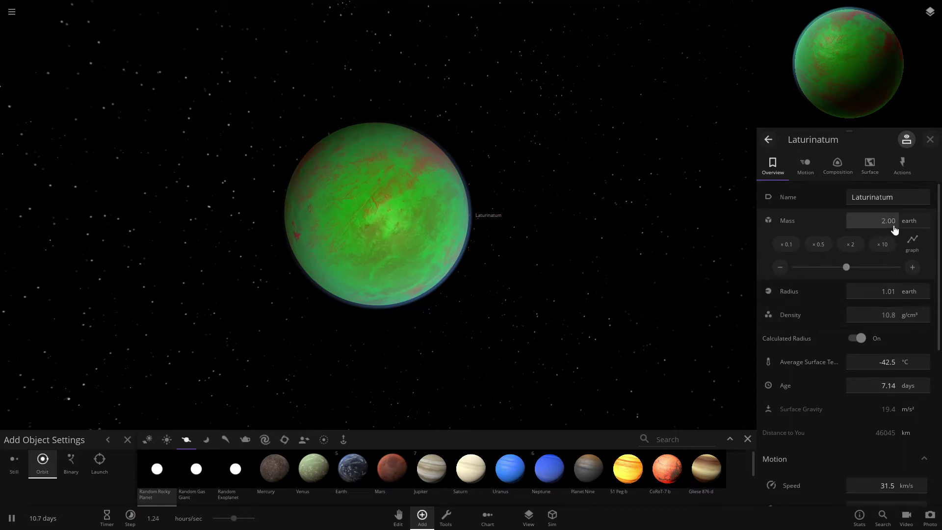
pyautogui.click(870, 165)
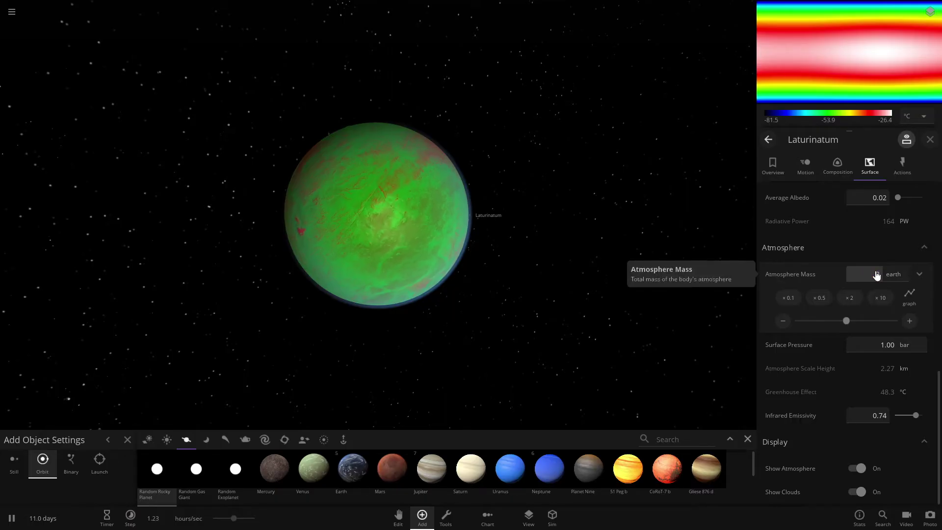
pyautogui.write('2')
pyautogui.press('Return')
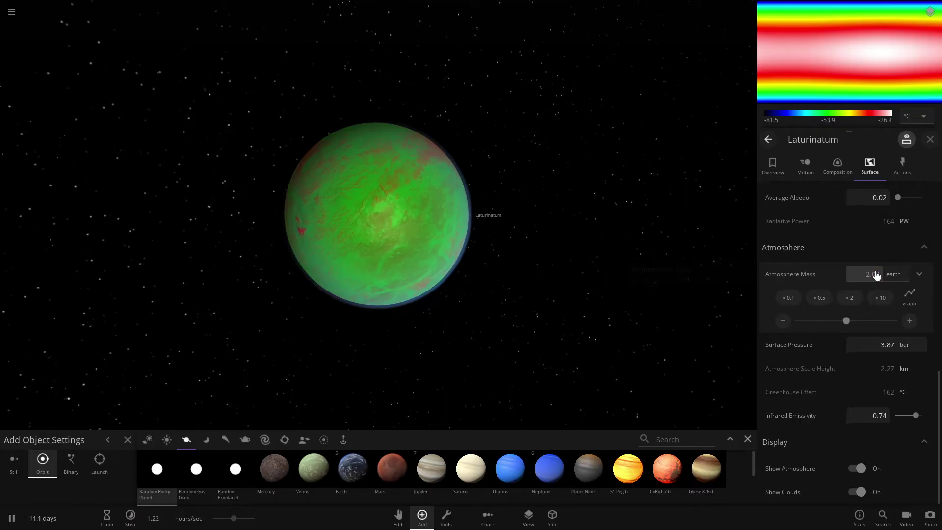
# Step: Lower the surface pressure with its slider
pyautogui.click(890, 357)
pyautogui.moveTo(848, 346); pyautogui.dragTo(794, 345)
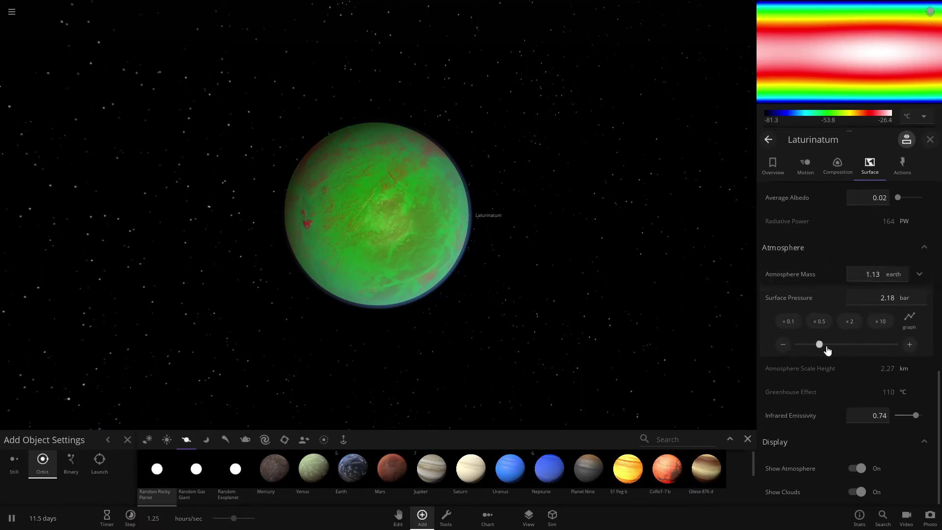
pyautogui.moveTo(826, 349); pyautogui.dragTo(826, 349)
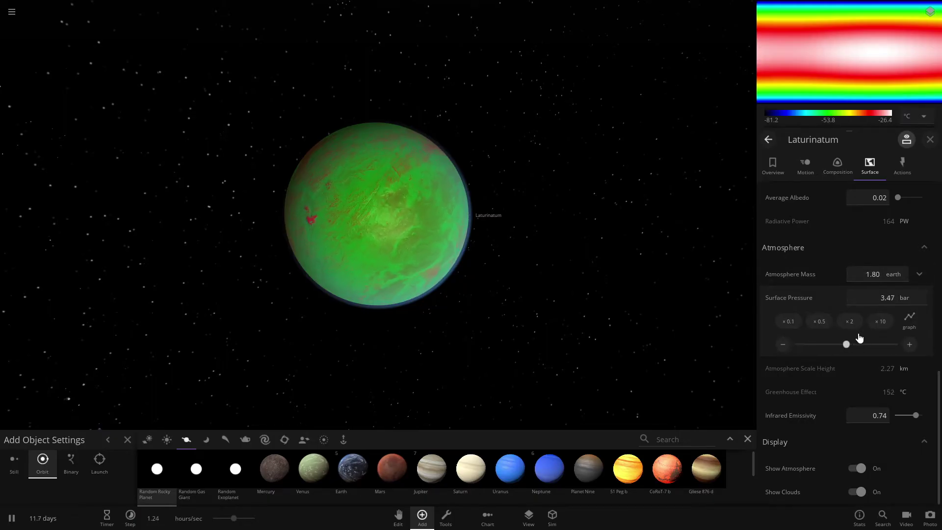
# Step: Give Laturinatum about 0.001 % water in its Composition settings
pyautogui.scroll(5, 854, 240)
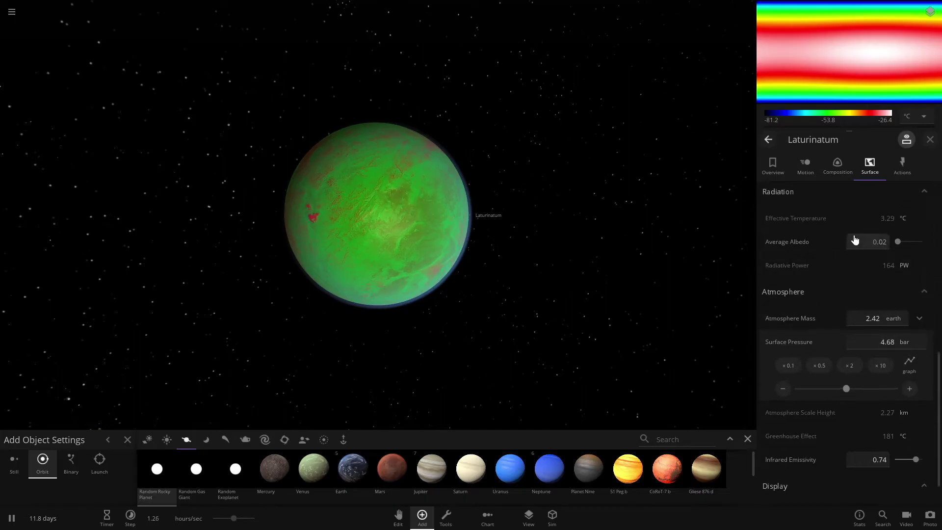
pyautogui.click(842, 175)
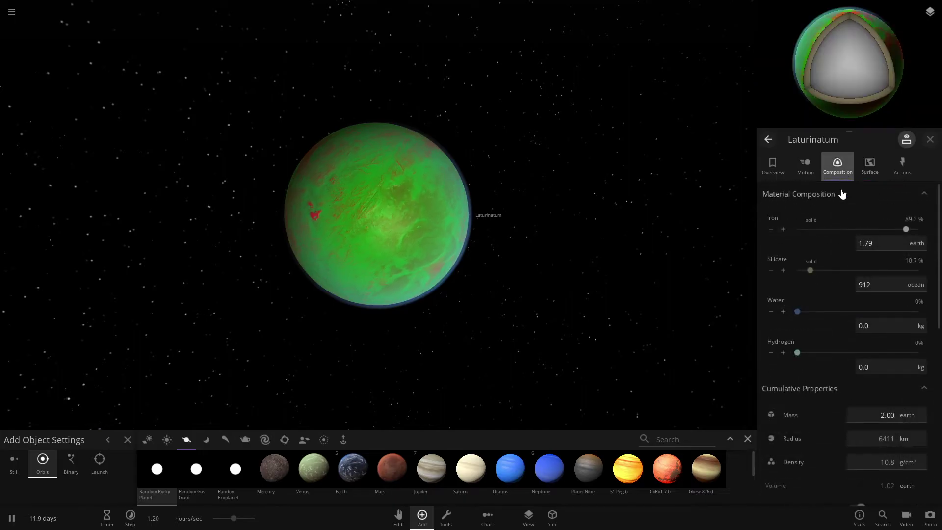
pyautogui.click(783, 312)
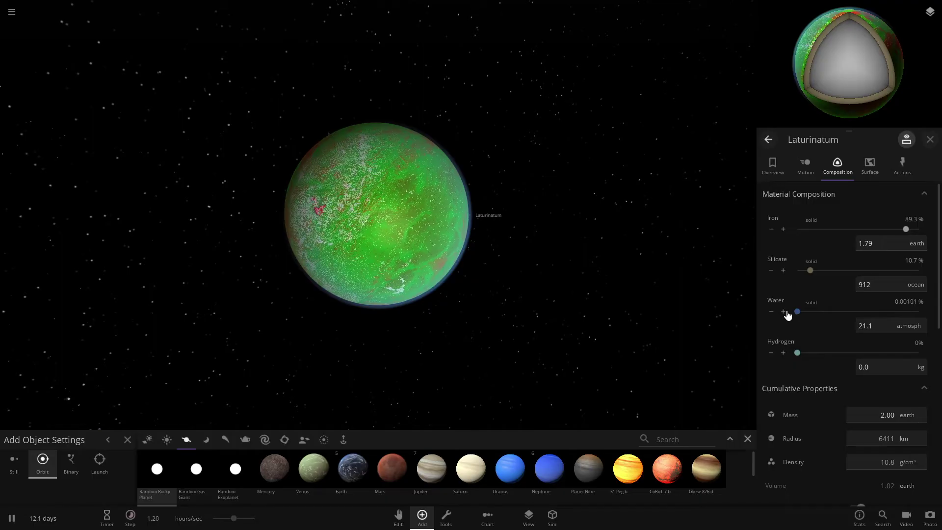
pyautogui.click(772, 312)
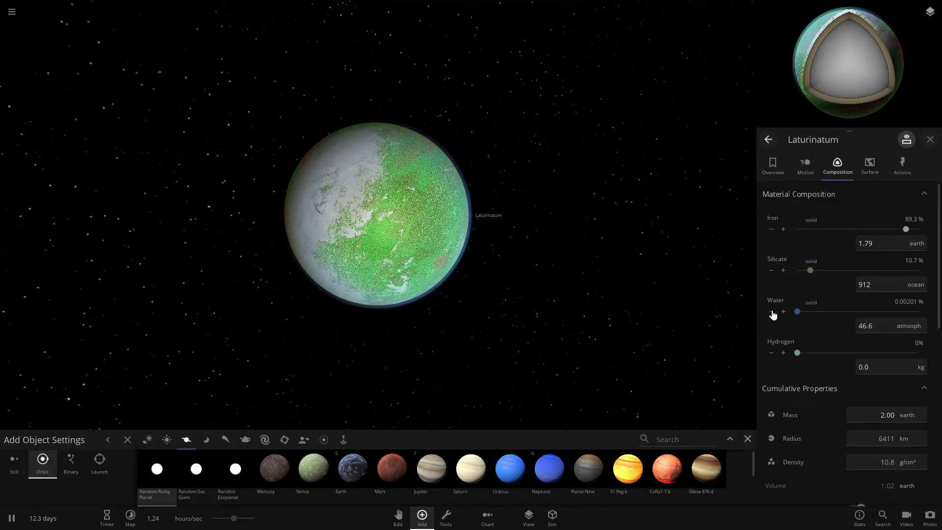
pyautogui.click(869, 164)
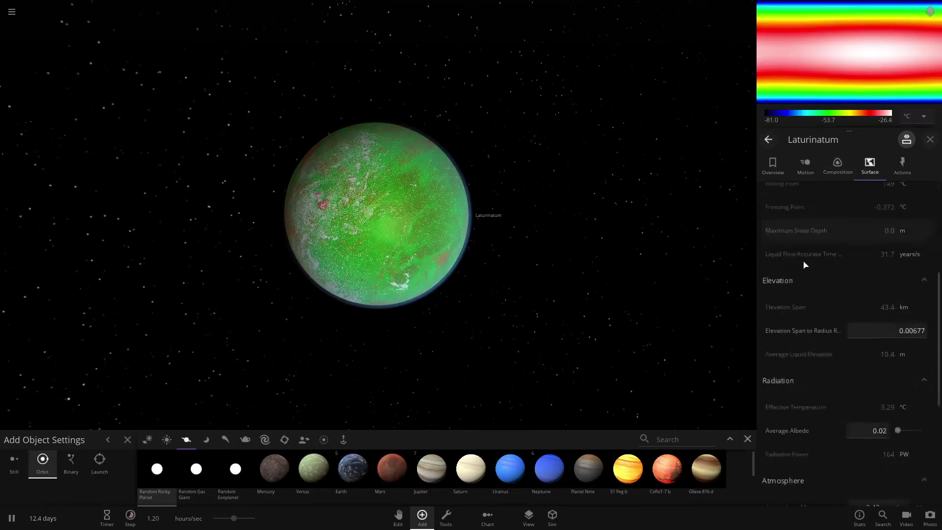
# Step: Set Laturinatum's Average Surface Temperature to 30 °C
pyautogui.scroll(3, 804, 265)
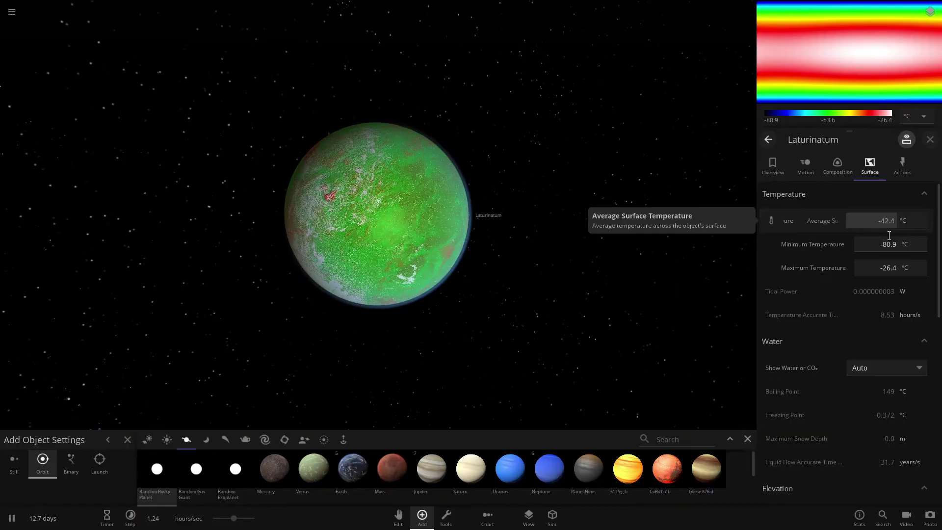
pyautogui.click(889, 236)
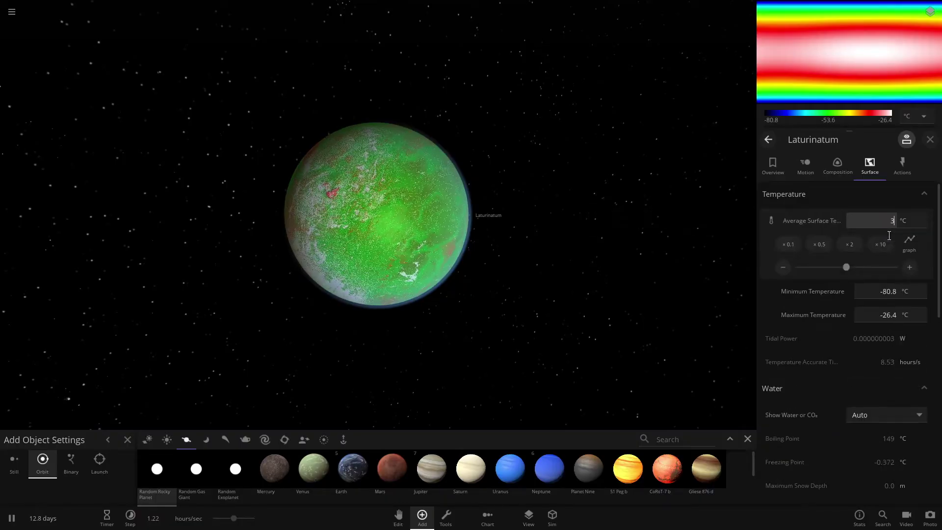
pyautogui.write('0')
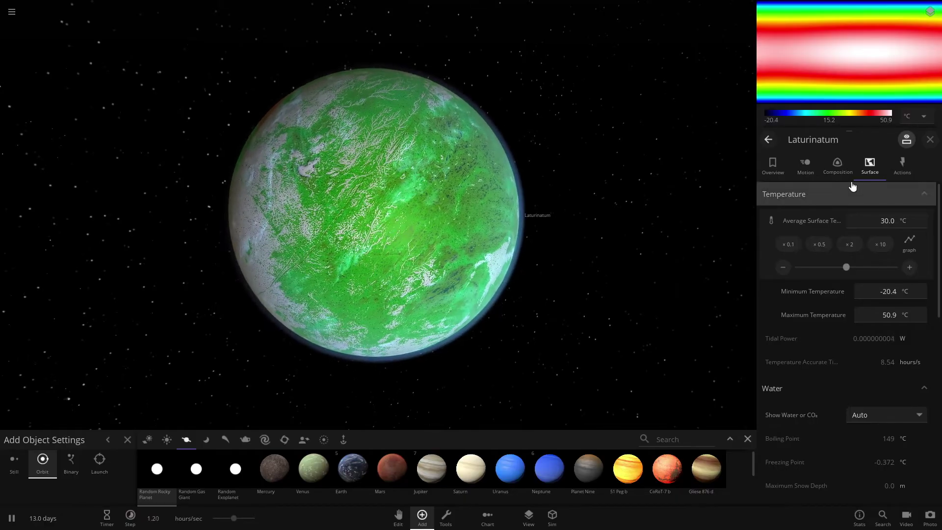
pyautogui.click(836, 168)
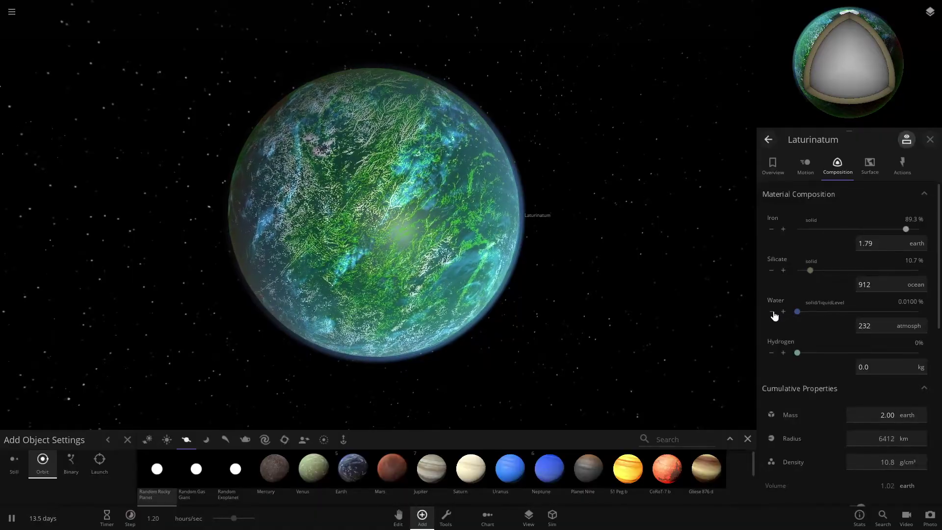
# Step: Raise Laturinatum's water to 0.0200 % (1.71 ocean), then check Earth similarity 84.0 % and life likelihood 31.3 %
pyautogui.click(772, 312)
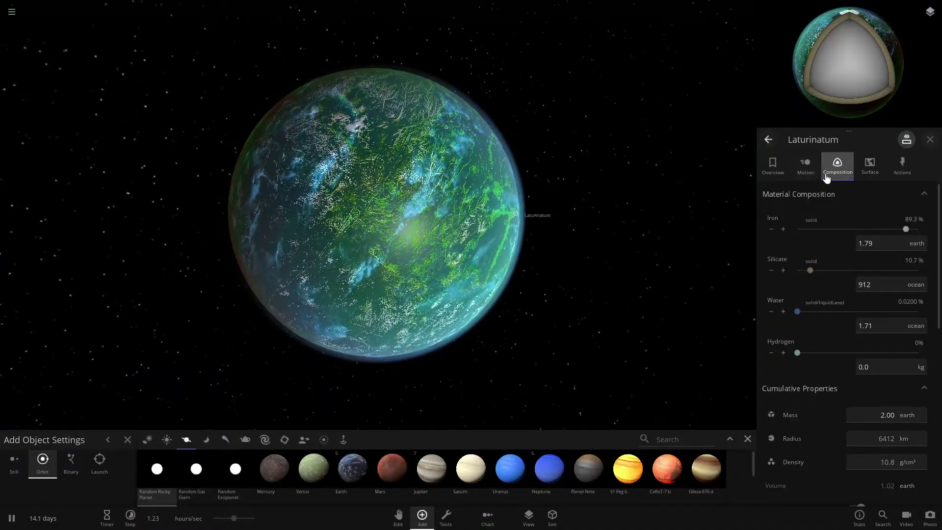
pyautogui.scroll(-10, 834, 417)
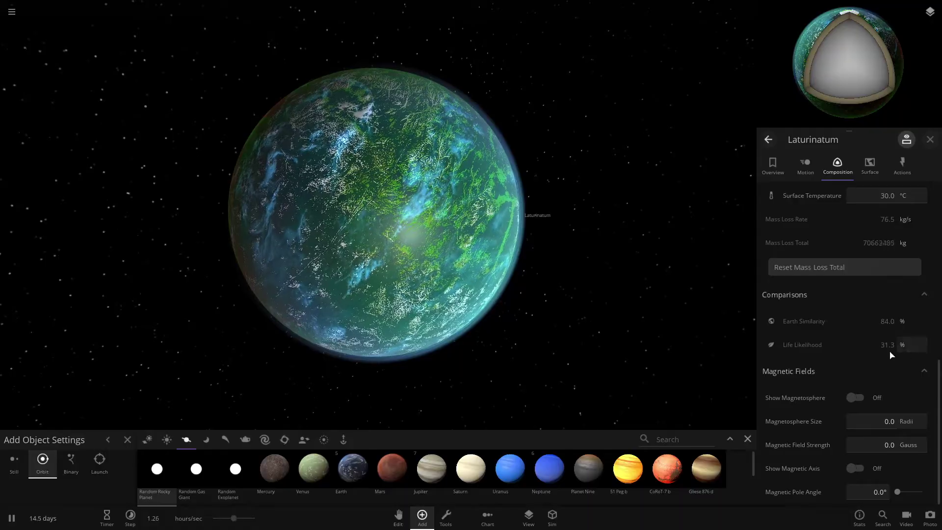
pyautogui.moveTo(896, 359)
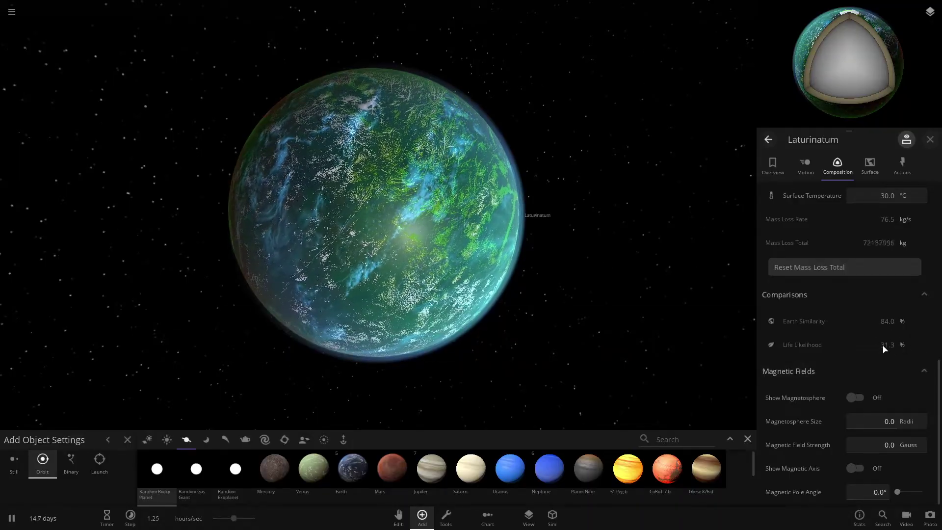
# Step: Lower Laturinatum's surface pressure to about 1.01 bar, thinning the atmosphere to 0.522 earth
pyautogui.click(884, 173)
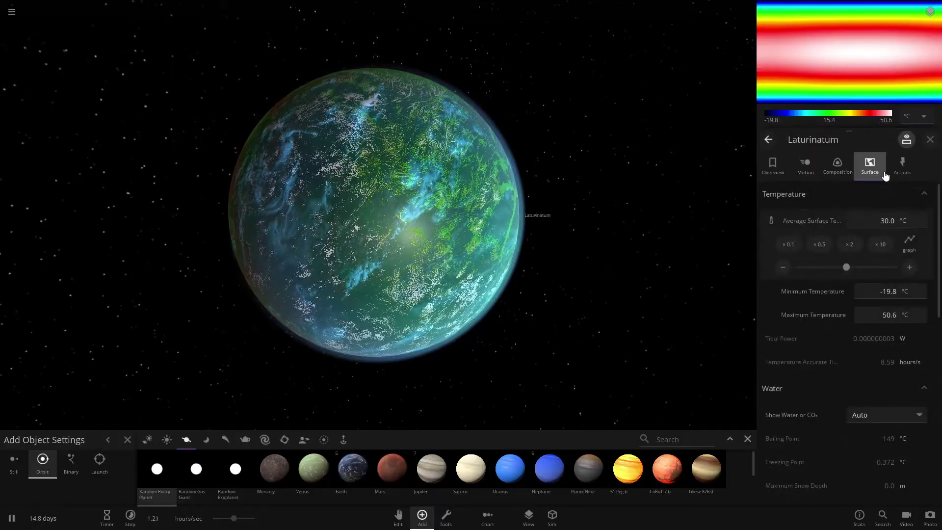
pyautogui.scroll(-10, 844, 376)
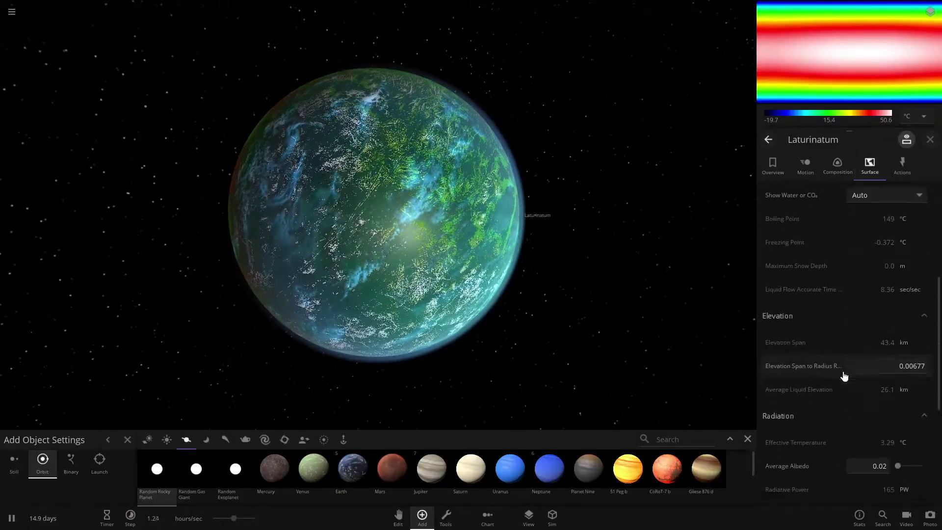
pyautogui.scroll(-2, 844, 376)
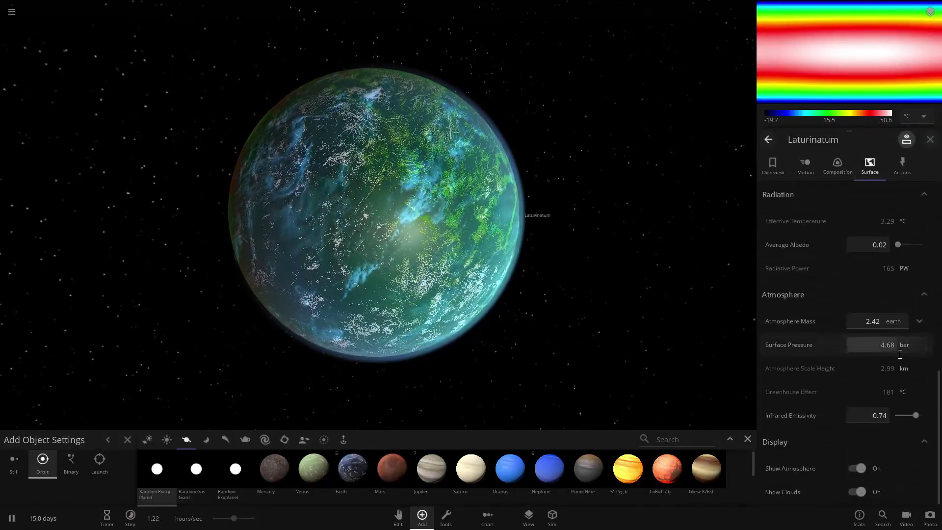
pyautogui.click(889, 346)
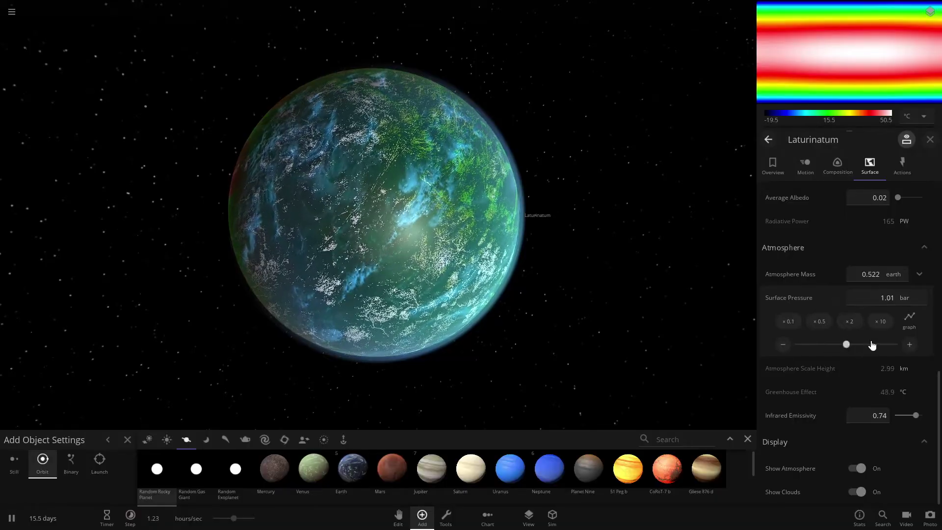
pyautogui.scroll(10, 863, 338)
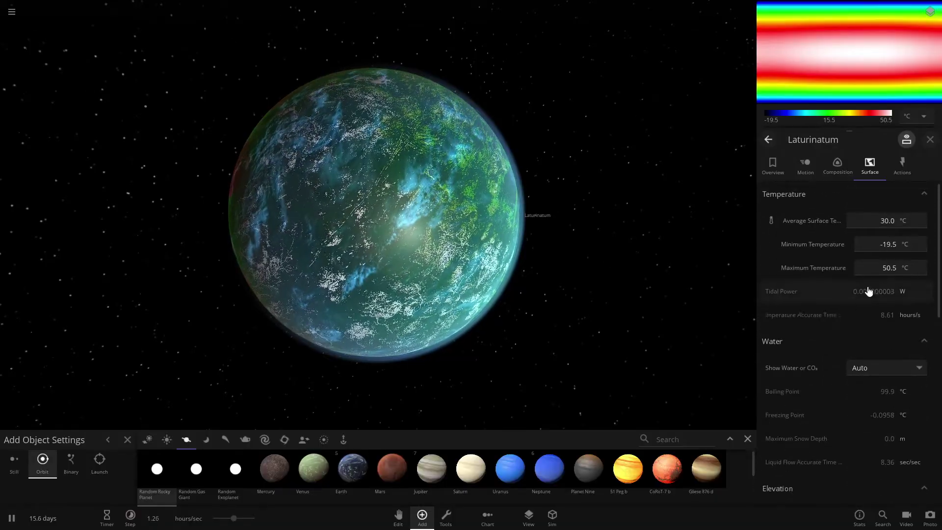
# Step: Change Laturinatum's rotational period from 16.0 days to 1 day (24.0 hours)
pyautogui.click(840, 174)
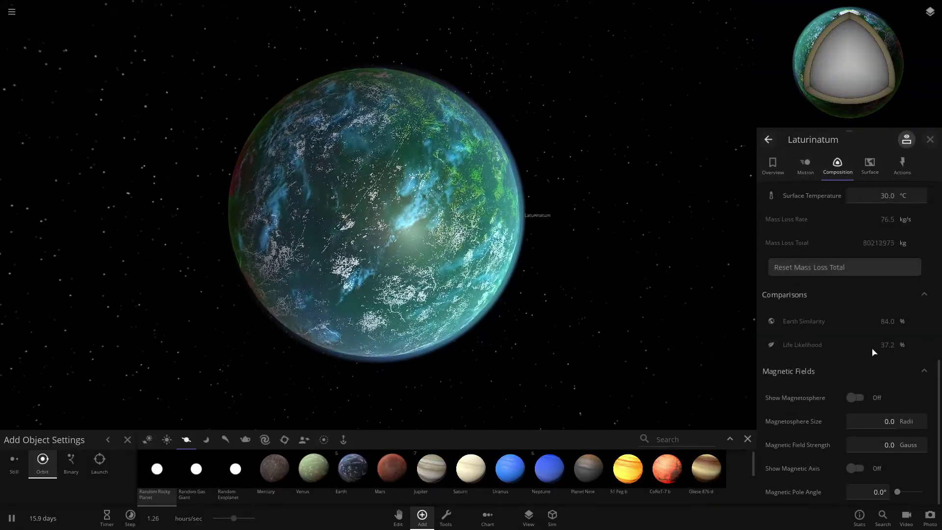
pyautogui.click(805, 164)
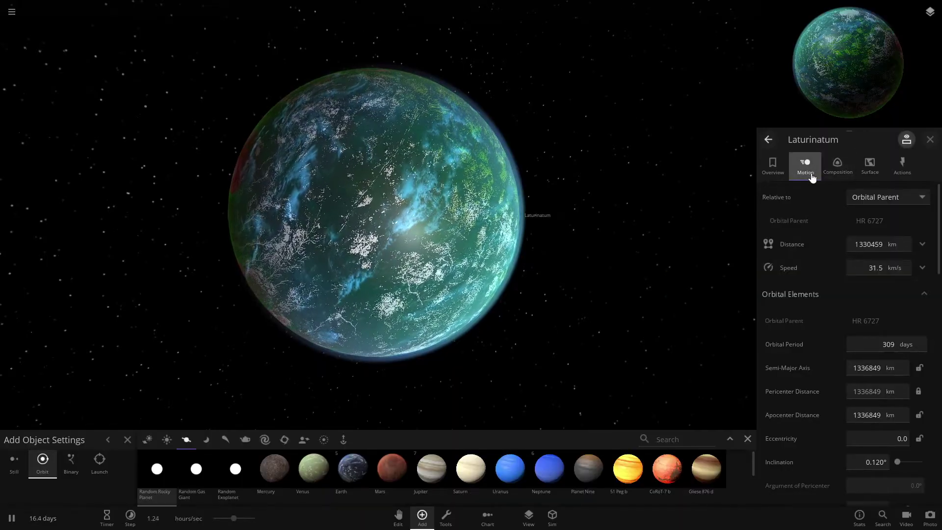
pyautogui.scroll(-2, 846, 330)
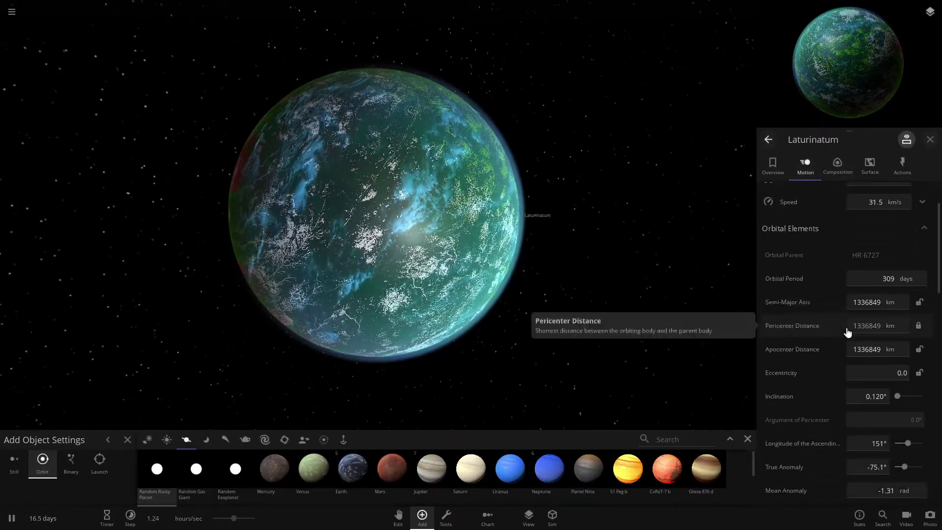
pyautogui.scroll(-6, 847, 332)
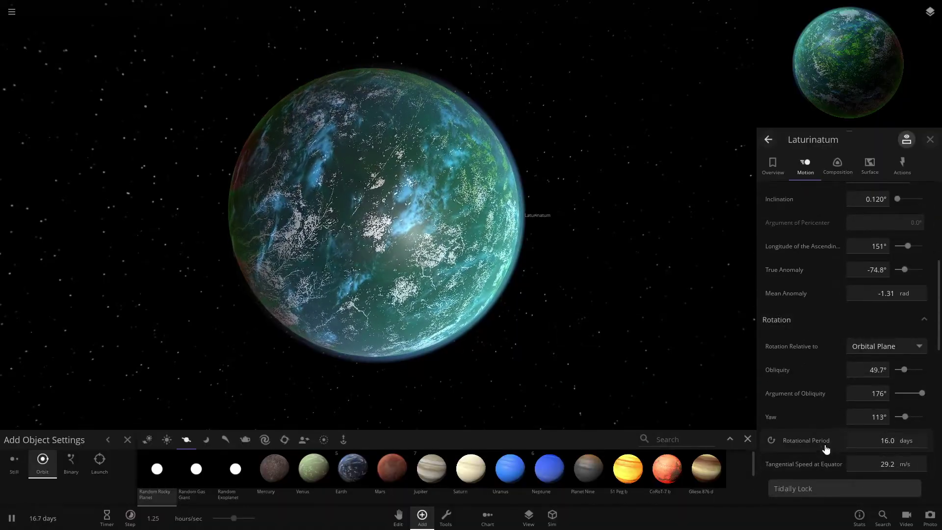
pyautogui.click(876, 440)
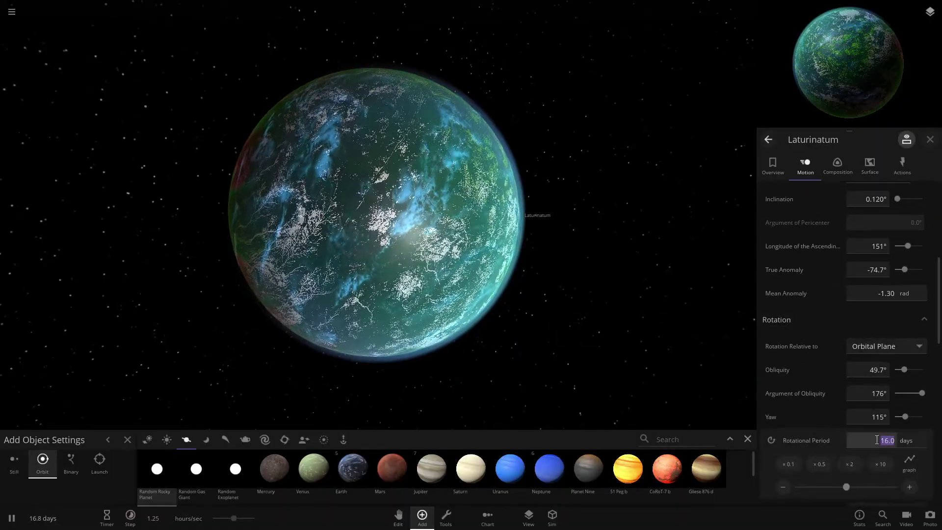
pyautogui.write('1')
pyautogui.press('Return')
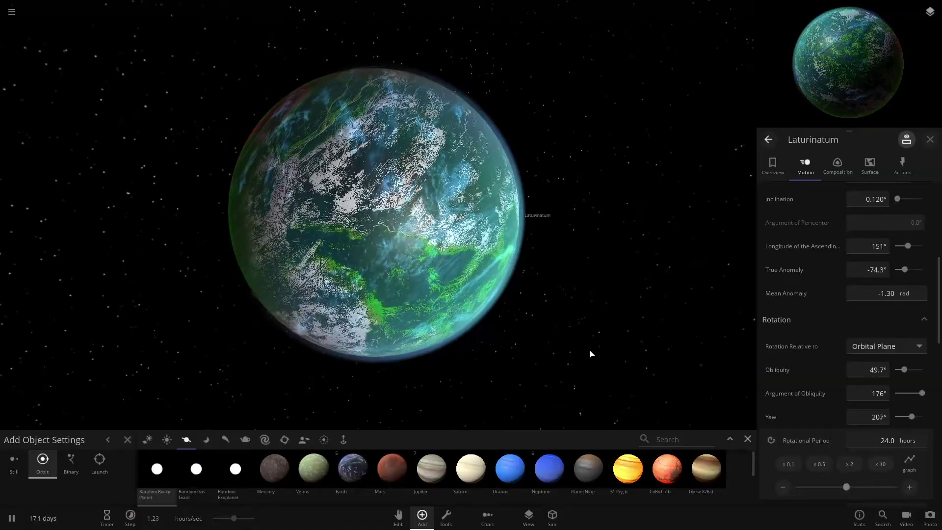
# Step: Set Laturinatum's orbital period to 1 year, placing it at 1.00 AU from HR 6727
pyautogui.scroll(5, 784, 207)
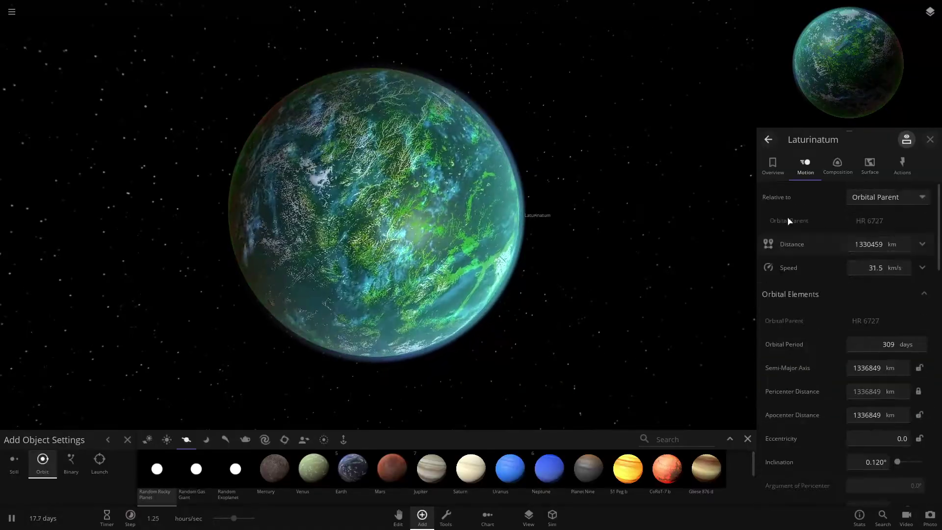
pyautogui.click(922, 349)
pyautogui.click(907, 300)
pyautogui.click(878, 343)
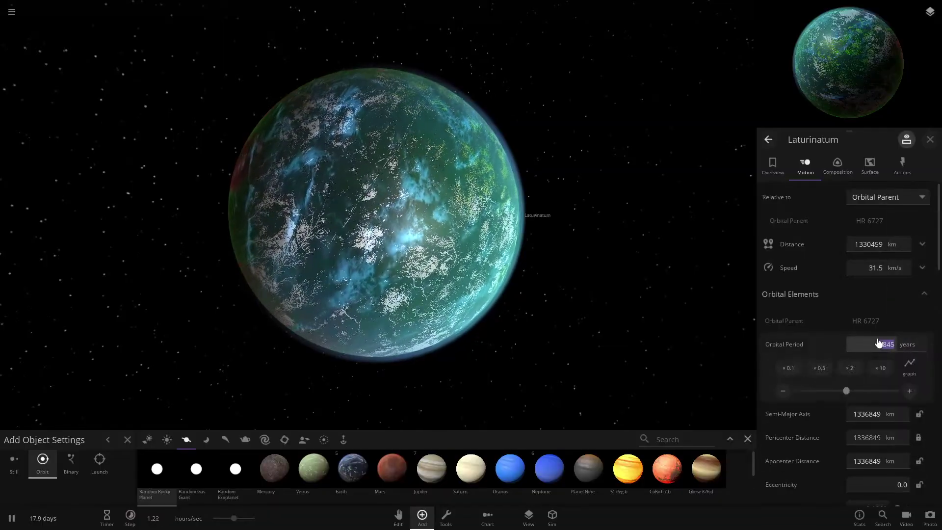
pyautogui.write('1')
pyautogui.press('Return')
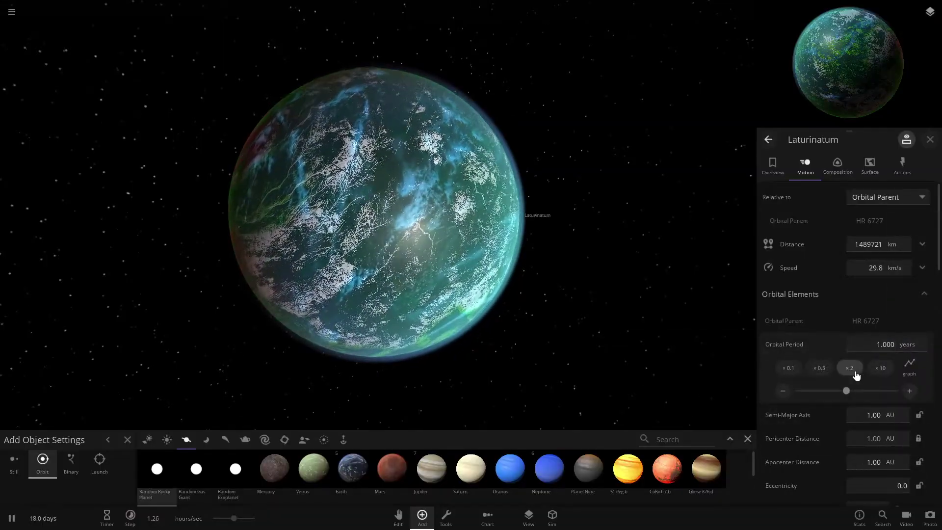
# Step: Review the Composition comparisons, now showing Earth Similarity 84.0 % and Life Likelihood 59.2 %
pyautogui.click(838, 164)
pyautogui.scroll(-10, 834, 344)
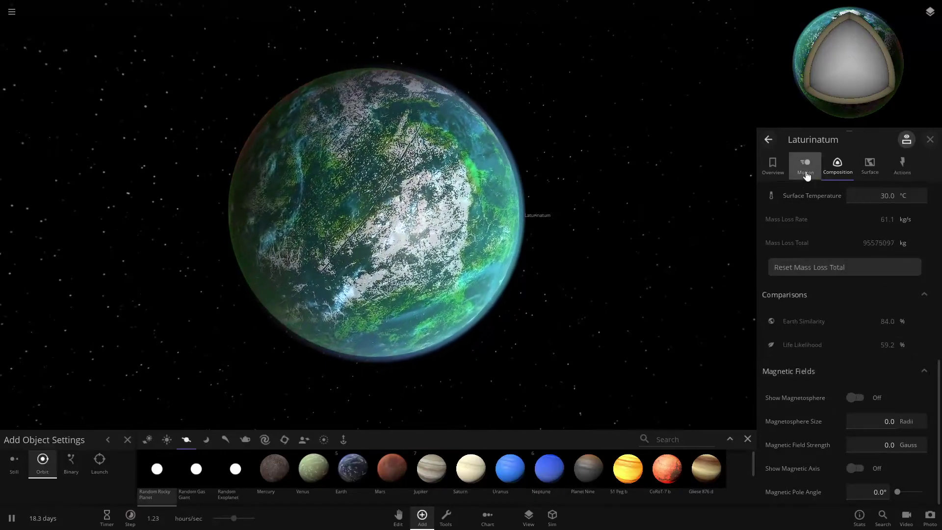
pyautogui.click(851, 64)
pyautogui.click(839, 169)
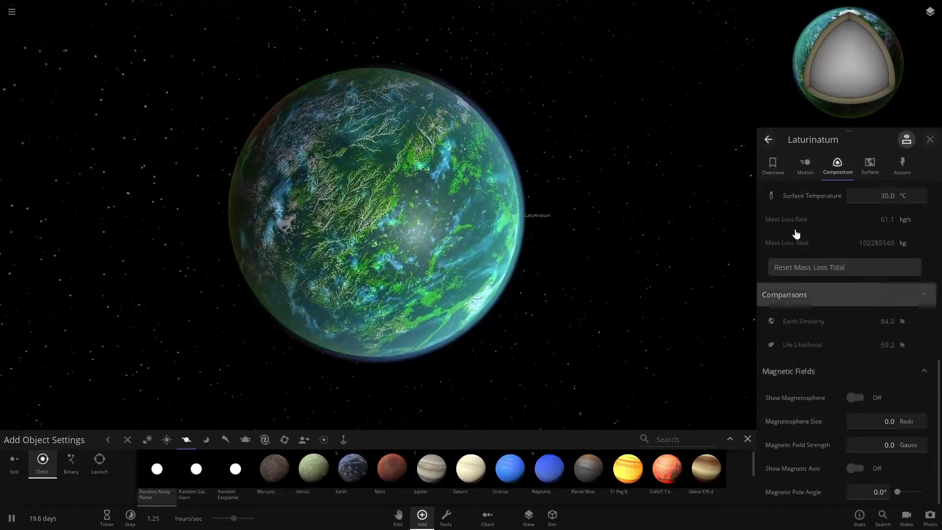
# Step: Set Laturinatum's mass to 1 Earth in Overview
pyautogui.click(780, 166)
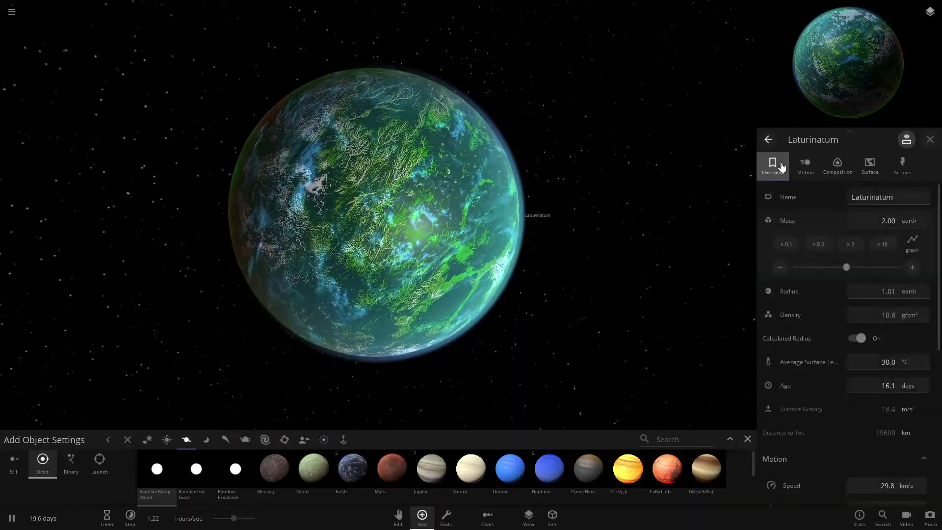
pyautogui.click(890, 227)
pyautogui.write('1')
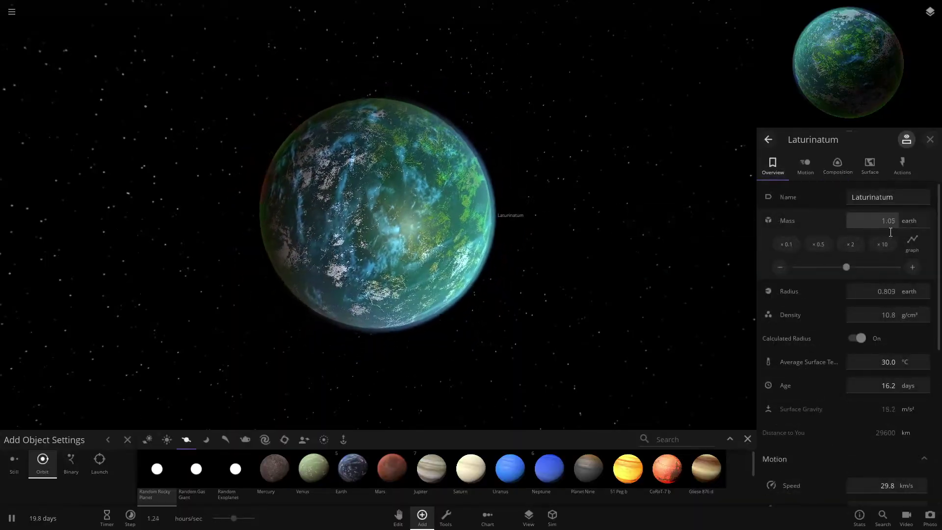
pyautogui.press('Return')
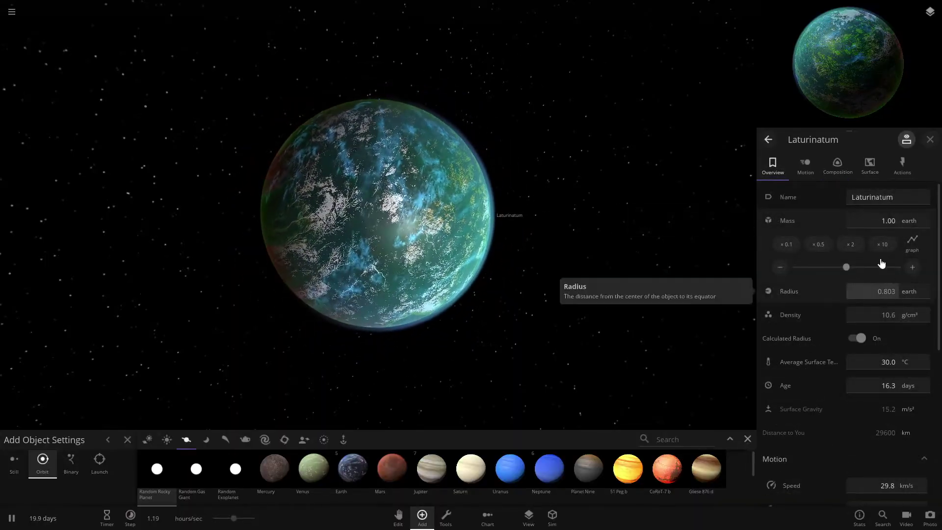
# Step: Increase the silicate share twice, bringing radius to 0.924 earth and density to 6.99 g/cm³
pyautogui.click(837, 164)
pyautogui.scroll(-5, 790, 248)
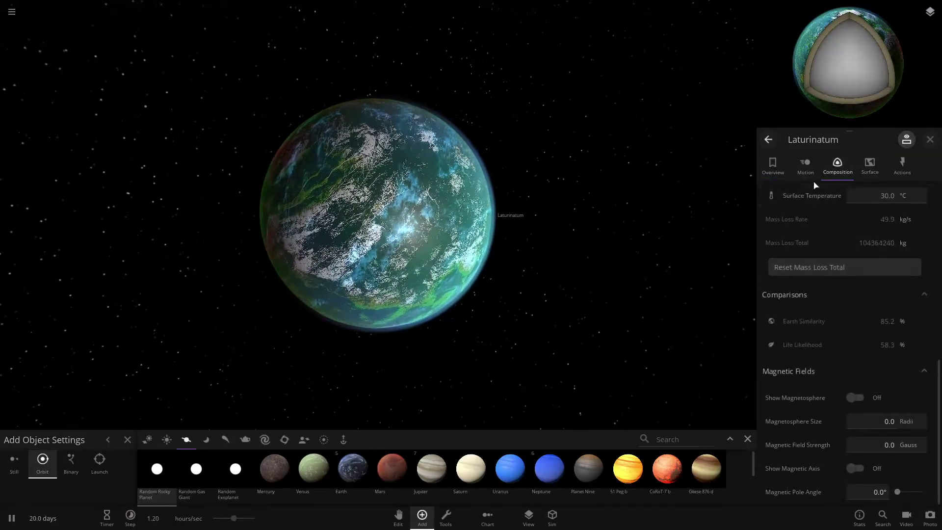
pyautogui.scroll(5, 819, 269)
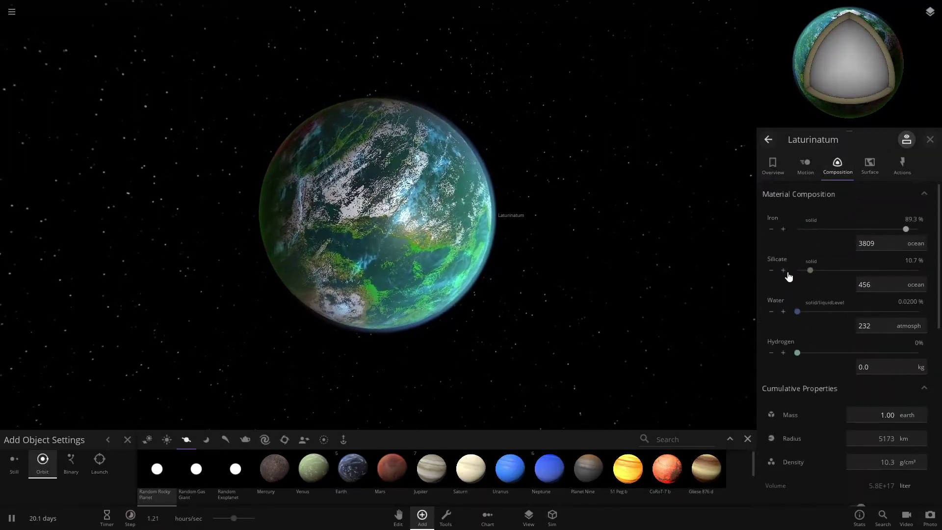
pyautogui.click(788, 273)
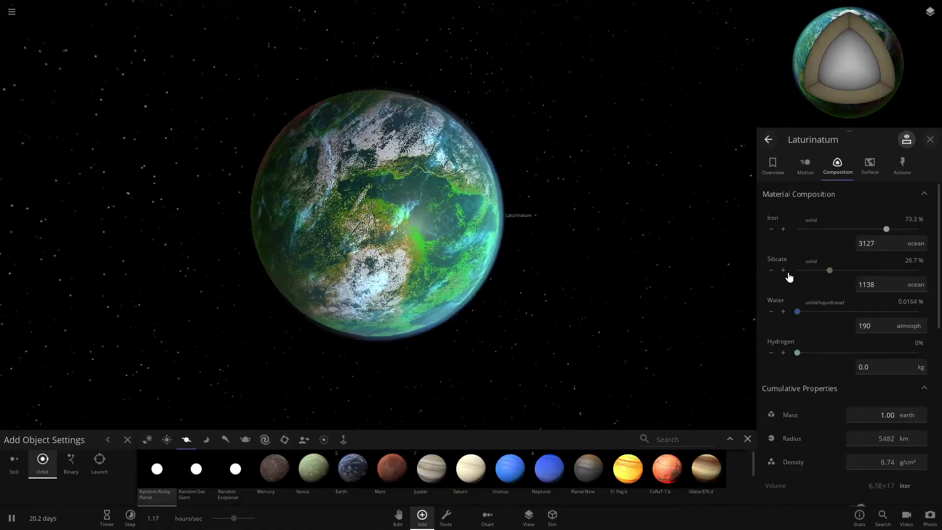
pyautogui.click(784, 165)
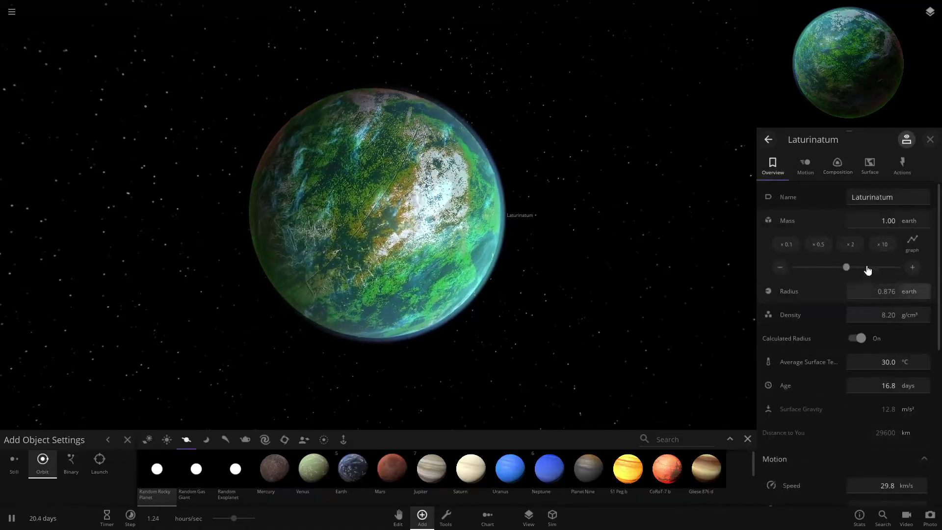
pyautogui.click(837, 164)
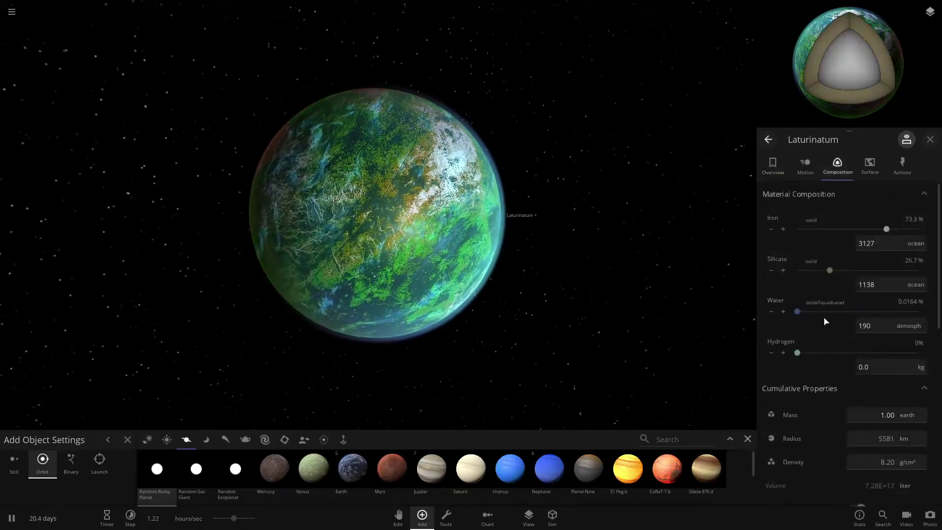
pyautogui.click(788, 273)
pyautogui.click(775, 177)
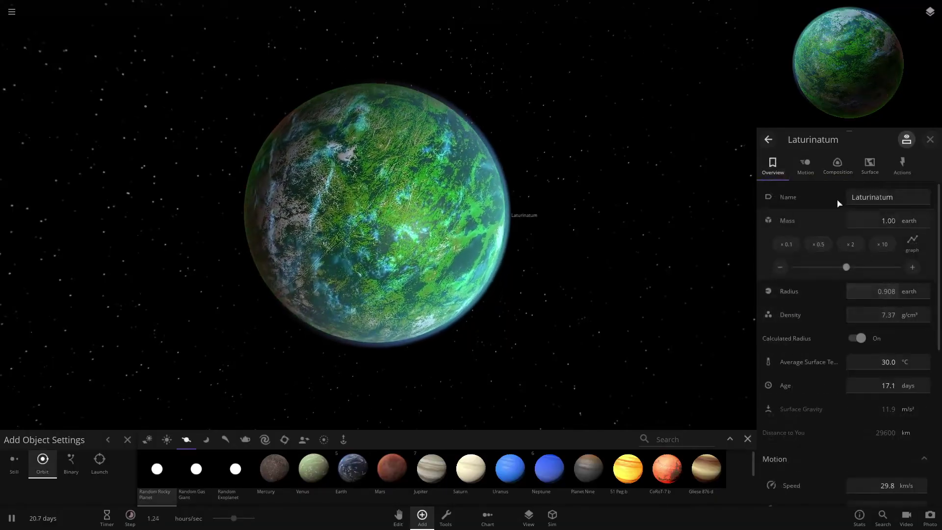
pyautogui.click(837, 164)
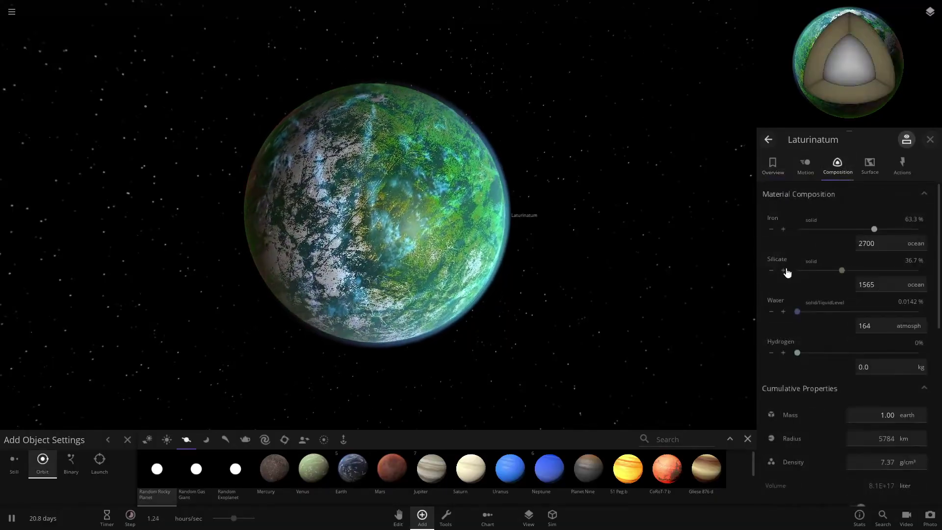
pyautogui.click(773, 167)
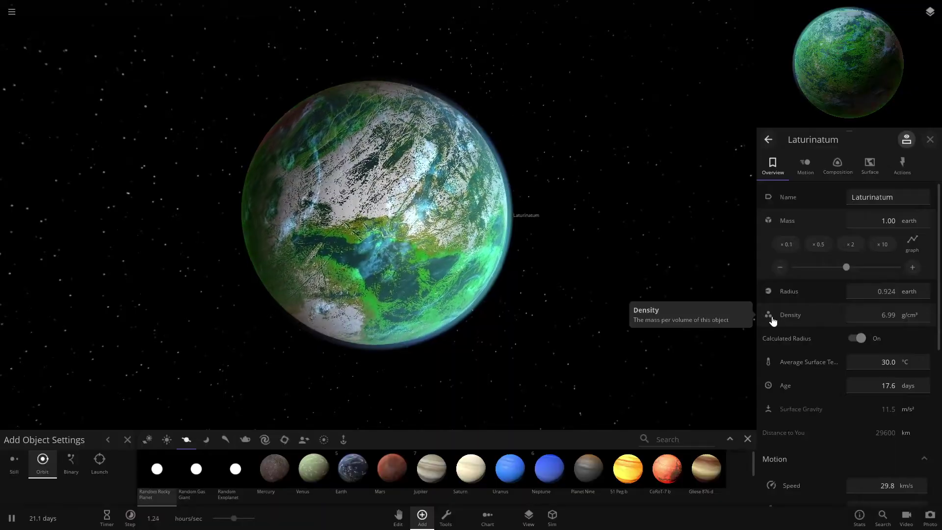
# Step: Review Laturinatum's current Composition comparisons
pyautogui.click(837, 166)
pyautogui.scroll(-5, 840, 314)
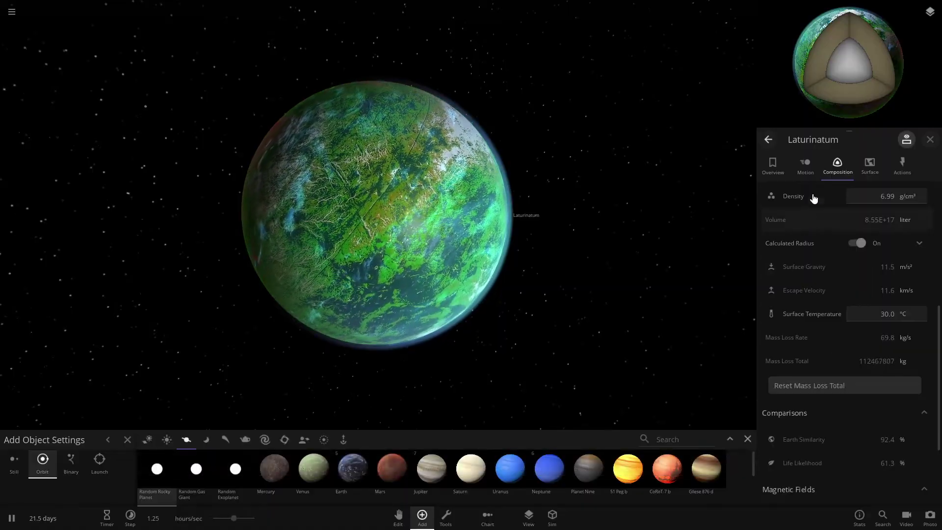
pyautogui.scroll(5, 849, 248)
pyautogui.scroll(1, 829, 289)
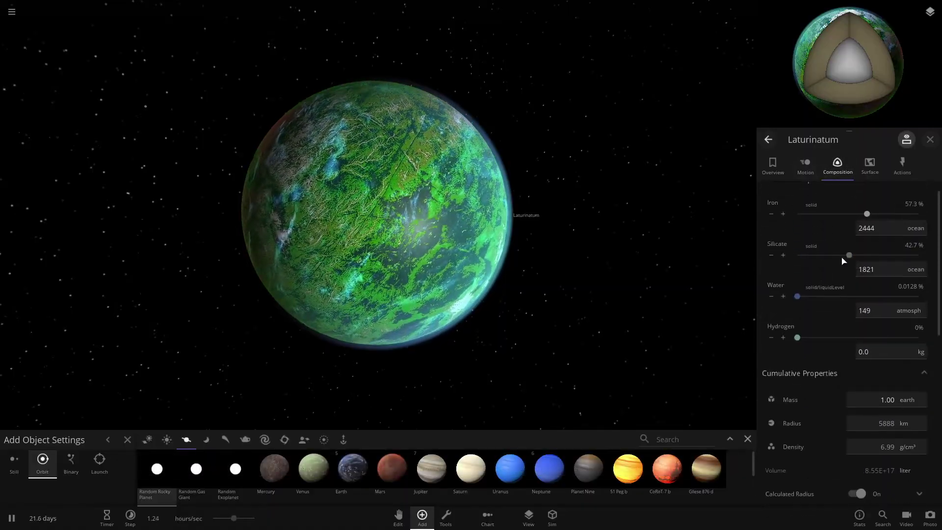
# Step: Set Atmosphere Mass to 1 Earth, lifting Earth Similarity to 92.4 % and Life Likelihood to 92.0 %
pyautogui.click(873, 168)
pyautogui.scroll(-6, 831, 358)
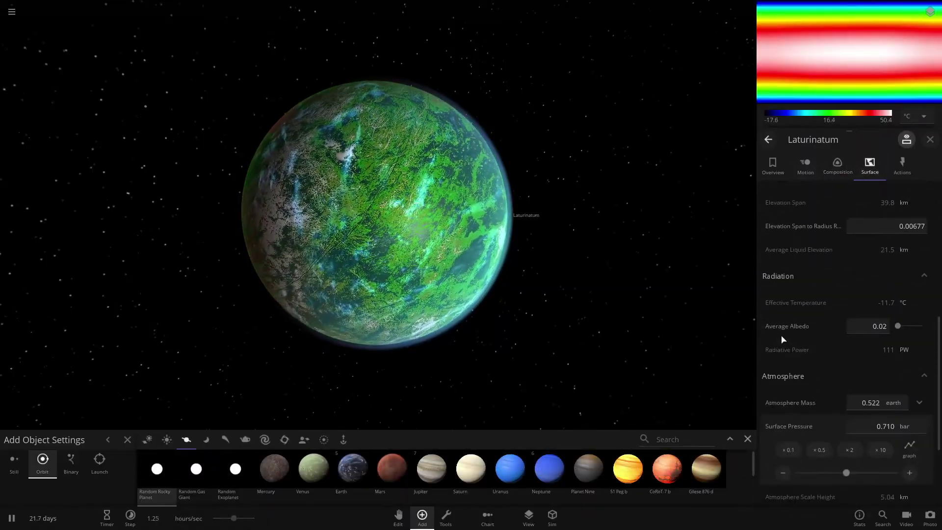
pyautogui.click(869, 407)
pyautogui.write('1')
pyautogui.press('Return')
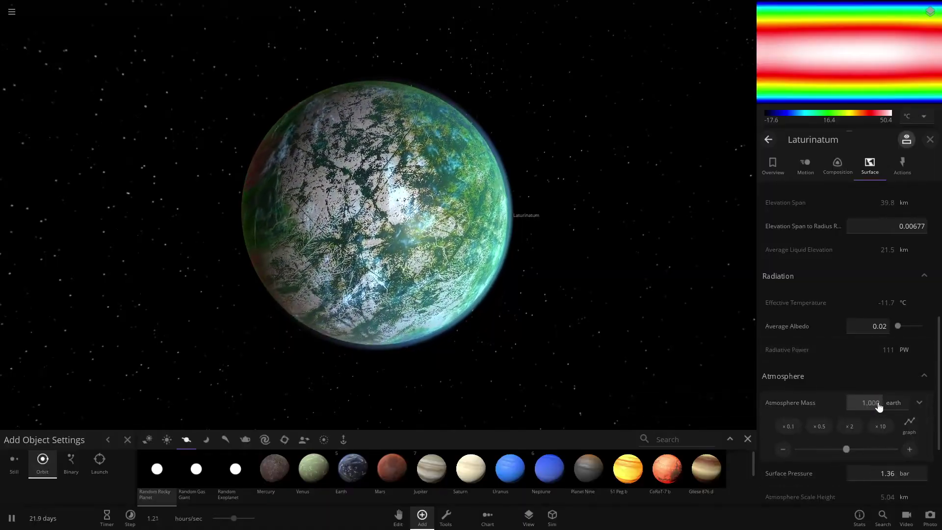
pyautogui.click(837, 166)
pyautogui.scroll(-5, 840, 398)
pyautogui.moveTo(891, 437)
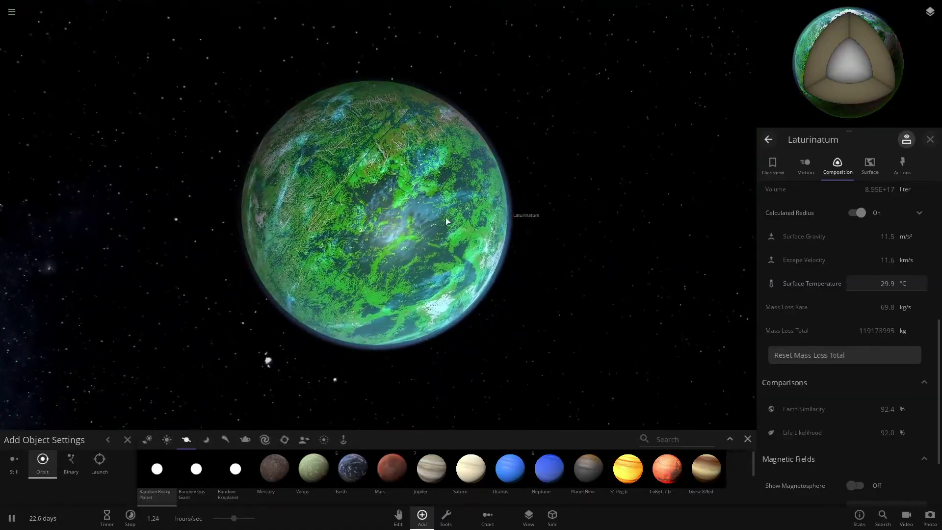
pyautogui.scroll(5, 446, 343)
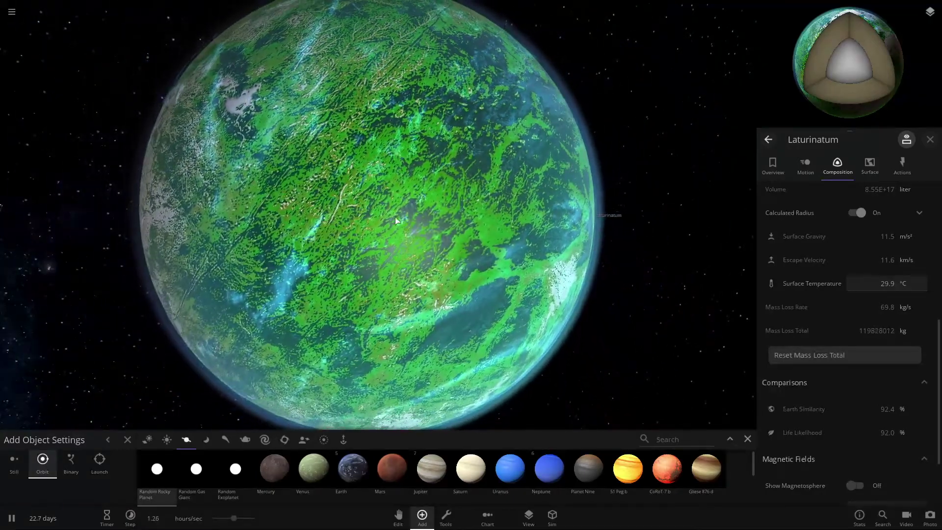
pyautogui.scroll(-2, 673, 301)
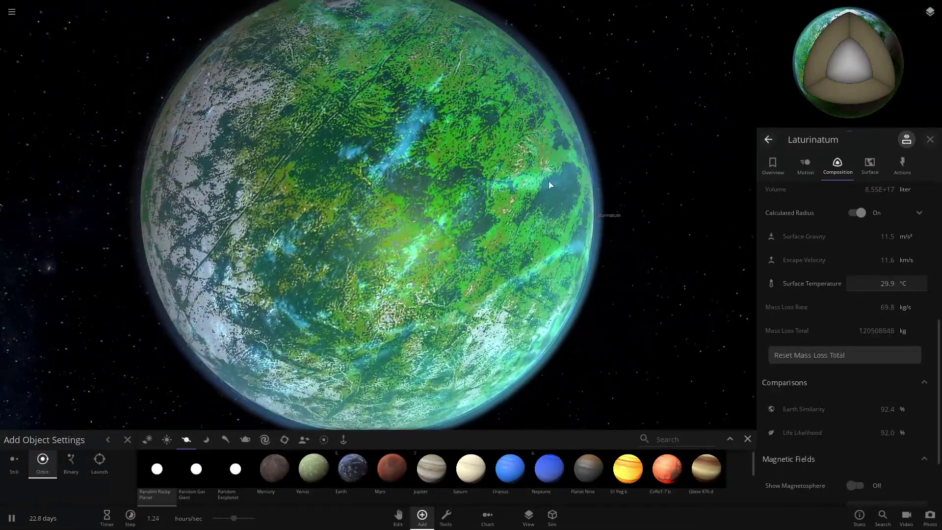
pyautogui.moveTo(651, 285); pyautogui.dragTo(152, 211, button='right')
pyautogui.scroll(-8, 151, 210)
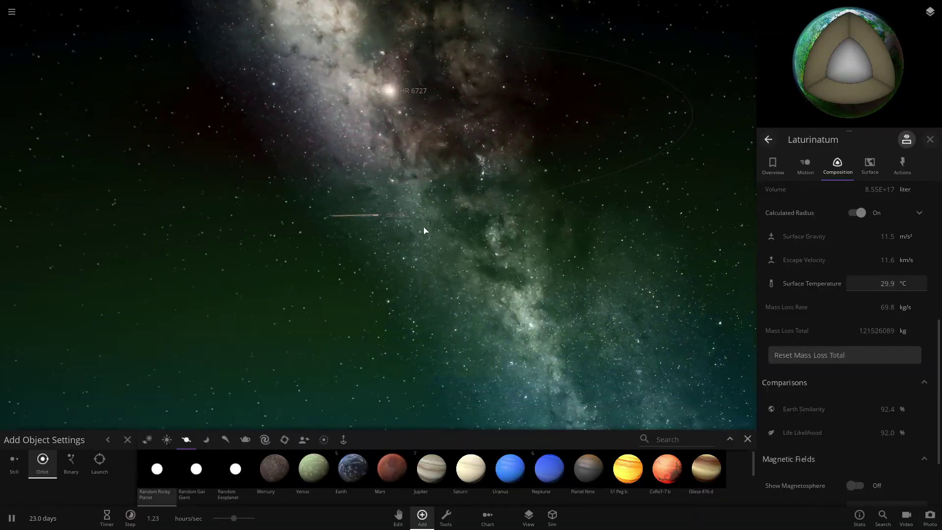
pyautogui.moveTo(332, 273); pyautogui.dragTo(419, 261, button='right')
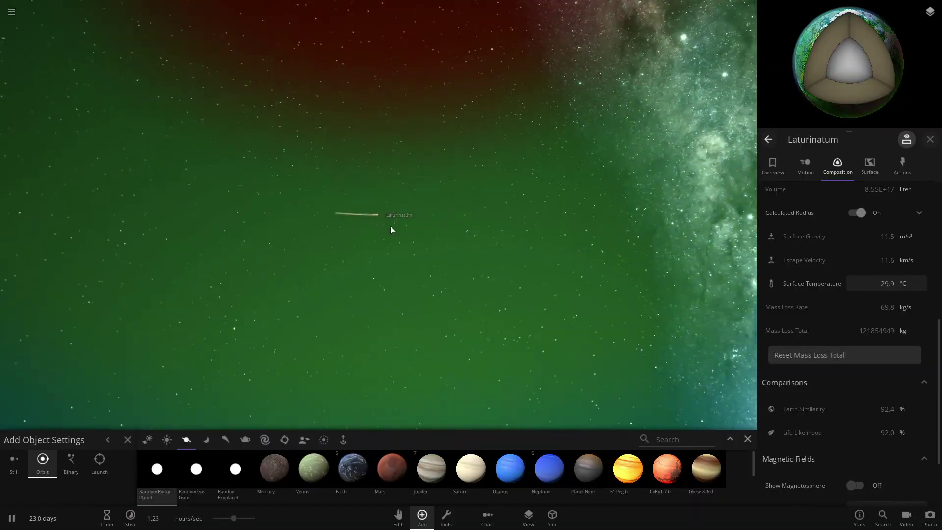
pyautogui.scroll(6, 570, 330)
pyautogui.scroll(-3, 570, 329)
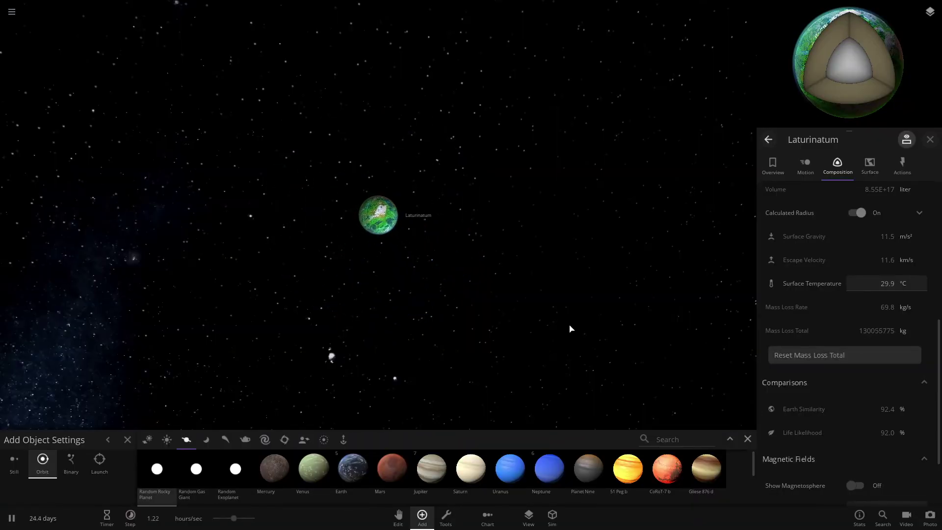
pyautogui.moveTo(479, 242); pyautogui.dragTo(725, 228, button='right')
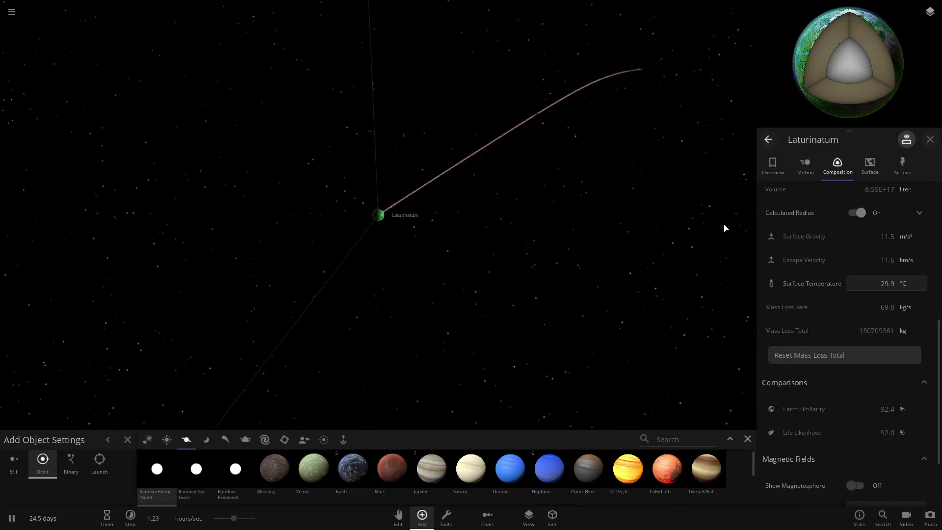
pyautogui.moveTo(551, 202); pyautogui.dragTo(530, 258, button='right')
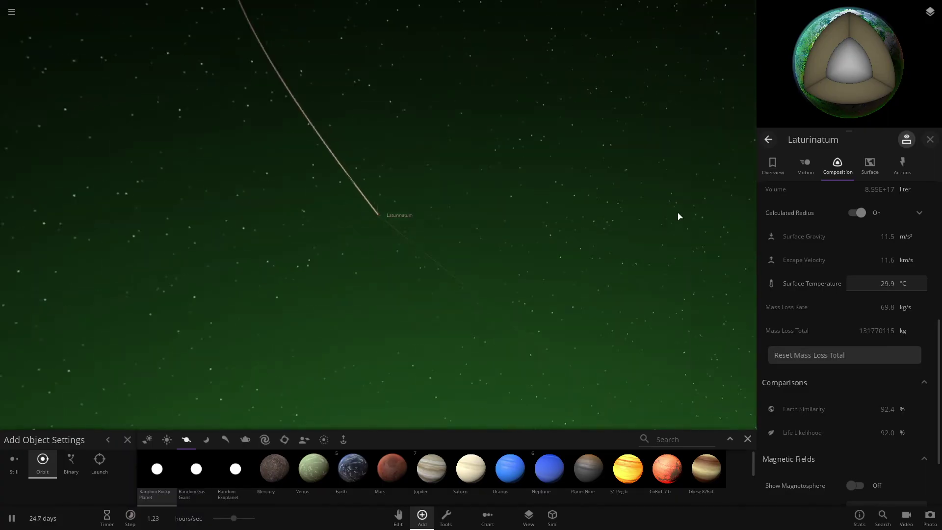